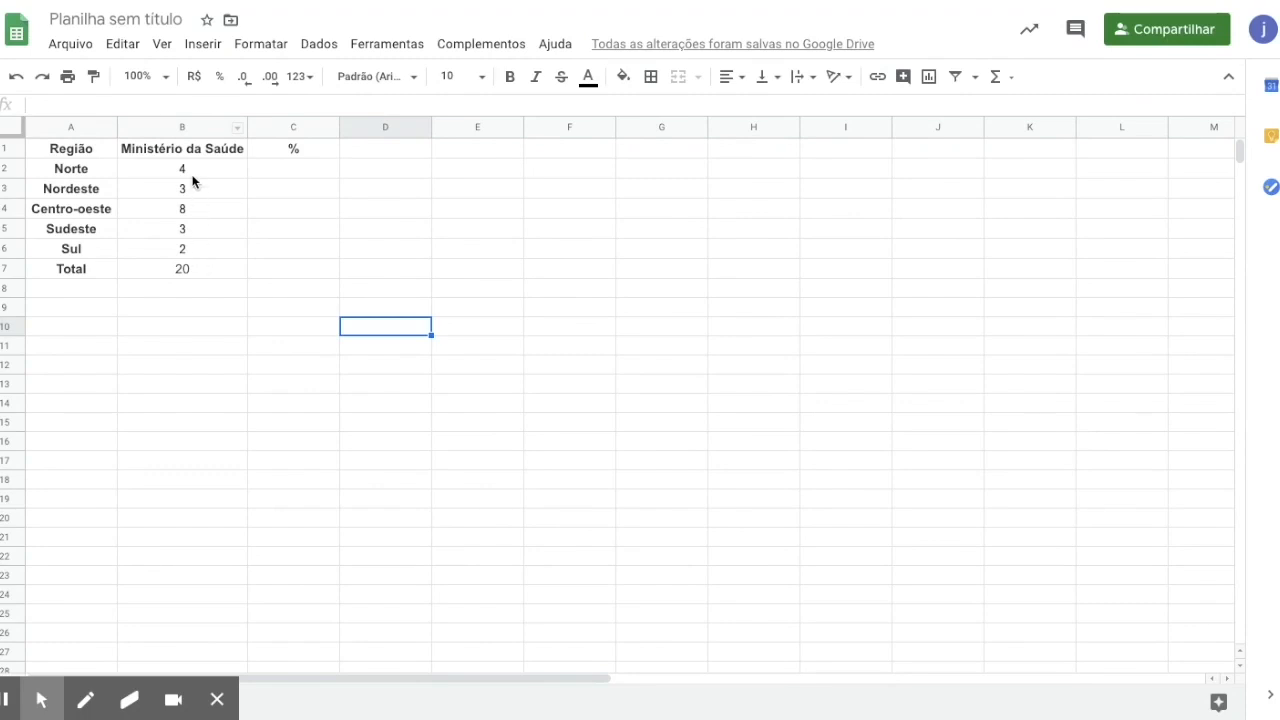
left_click(41, 700)
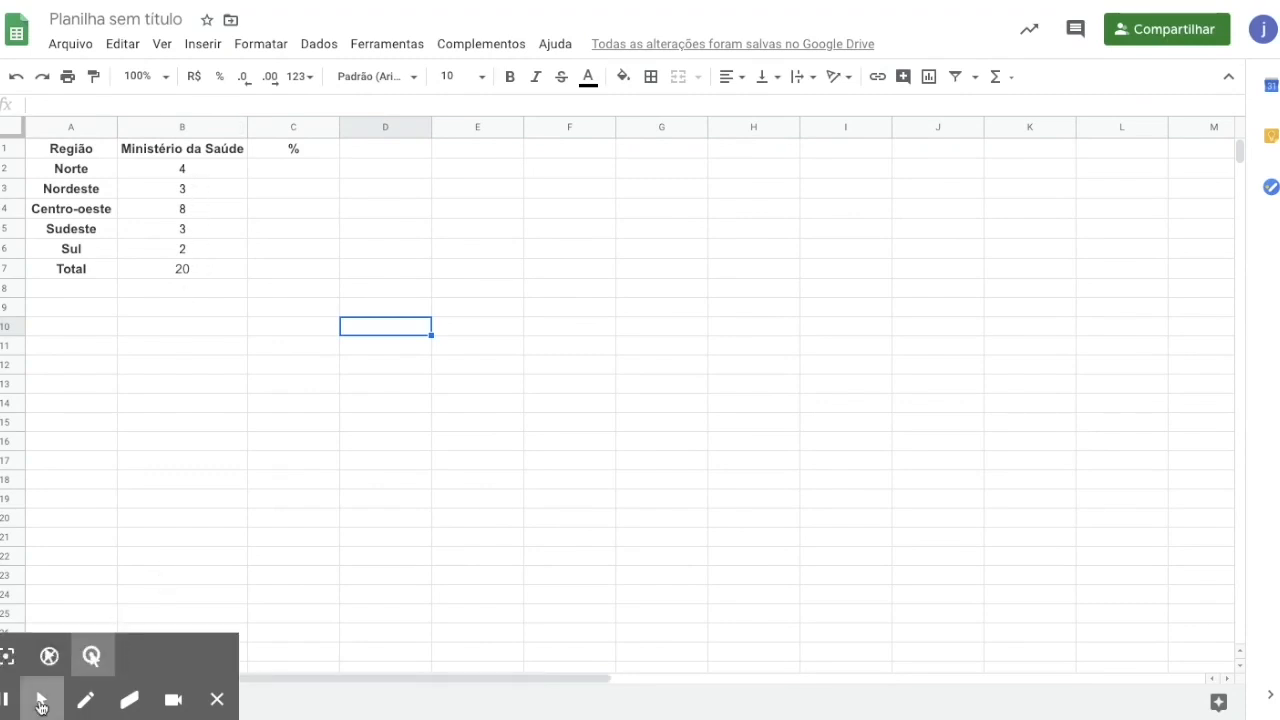
left_click(8, 660)
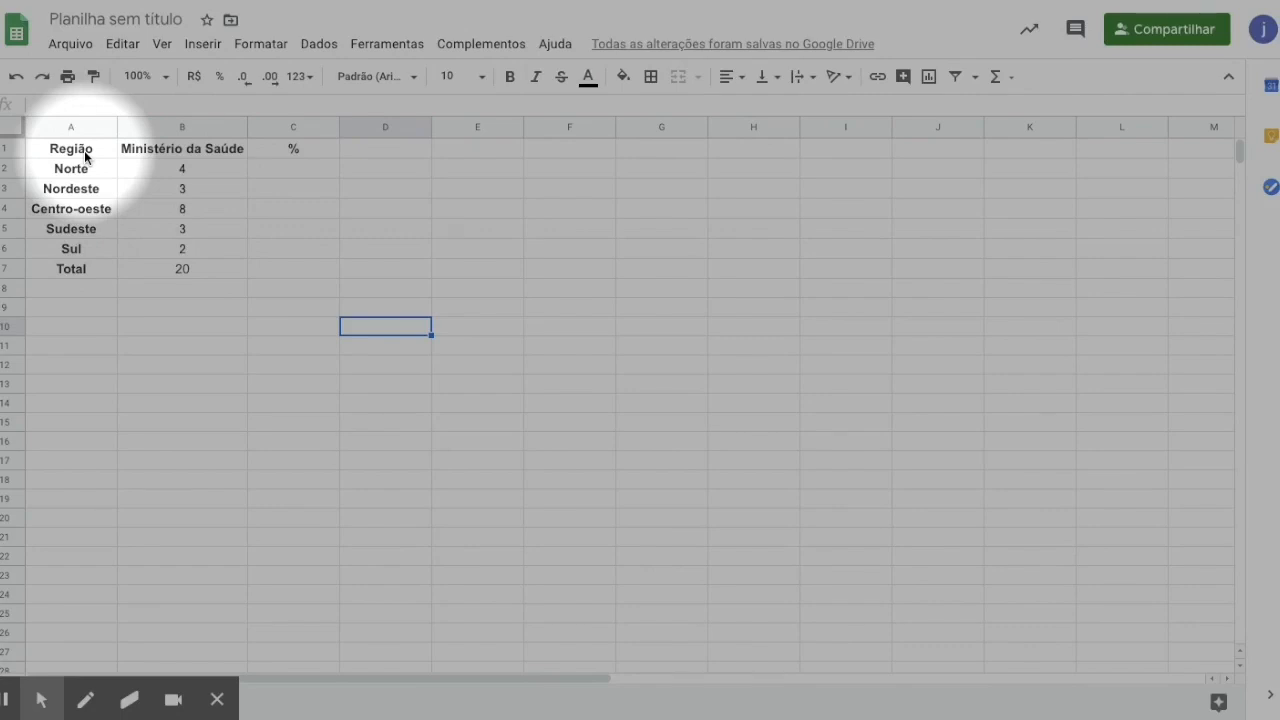
Enlarge the sheet's display zoom to 200%
left_click(165, 77)
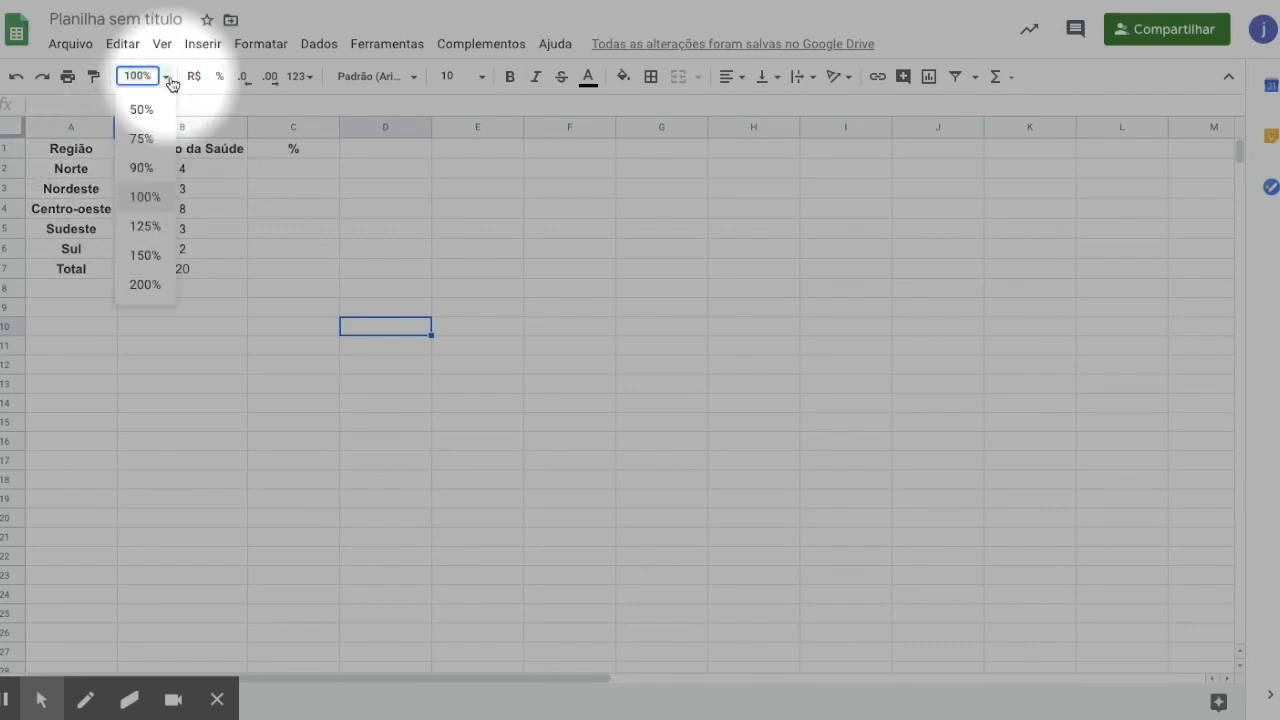
left_click(145, 227)
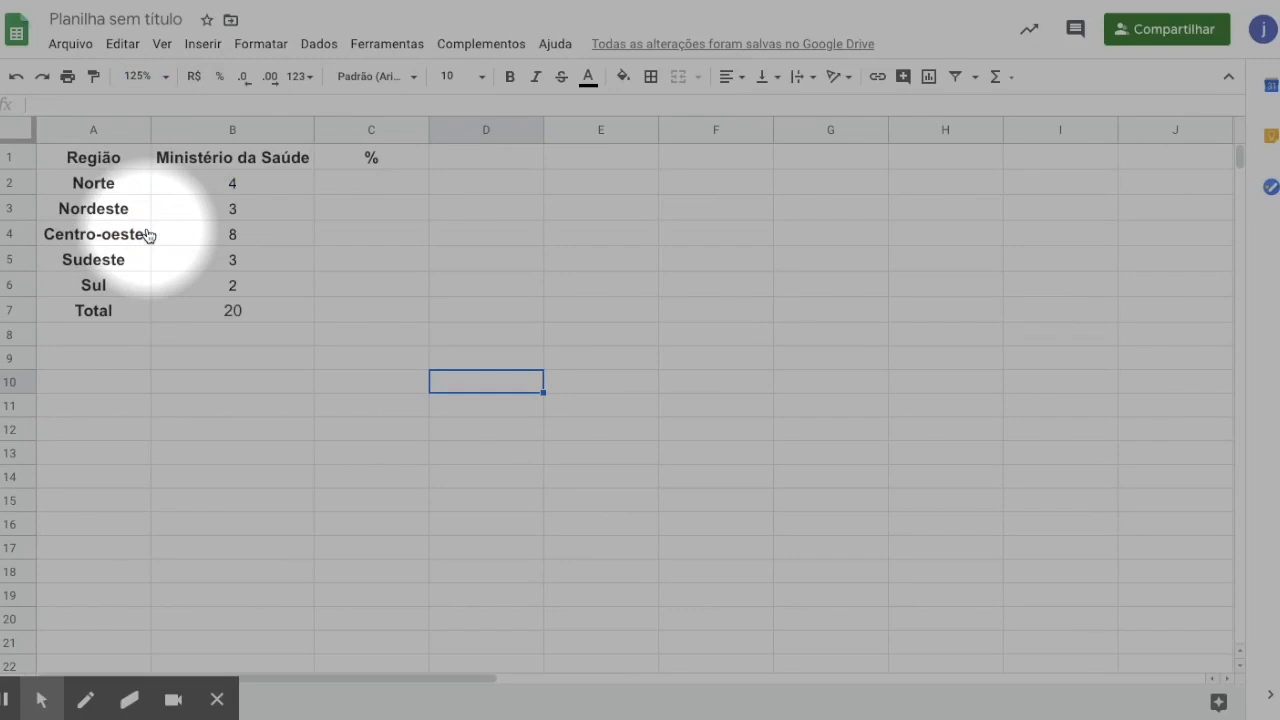
left_click(160, 78)
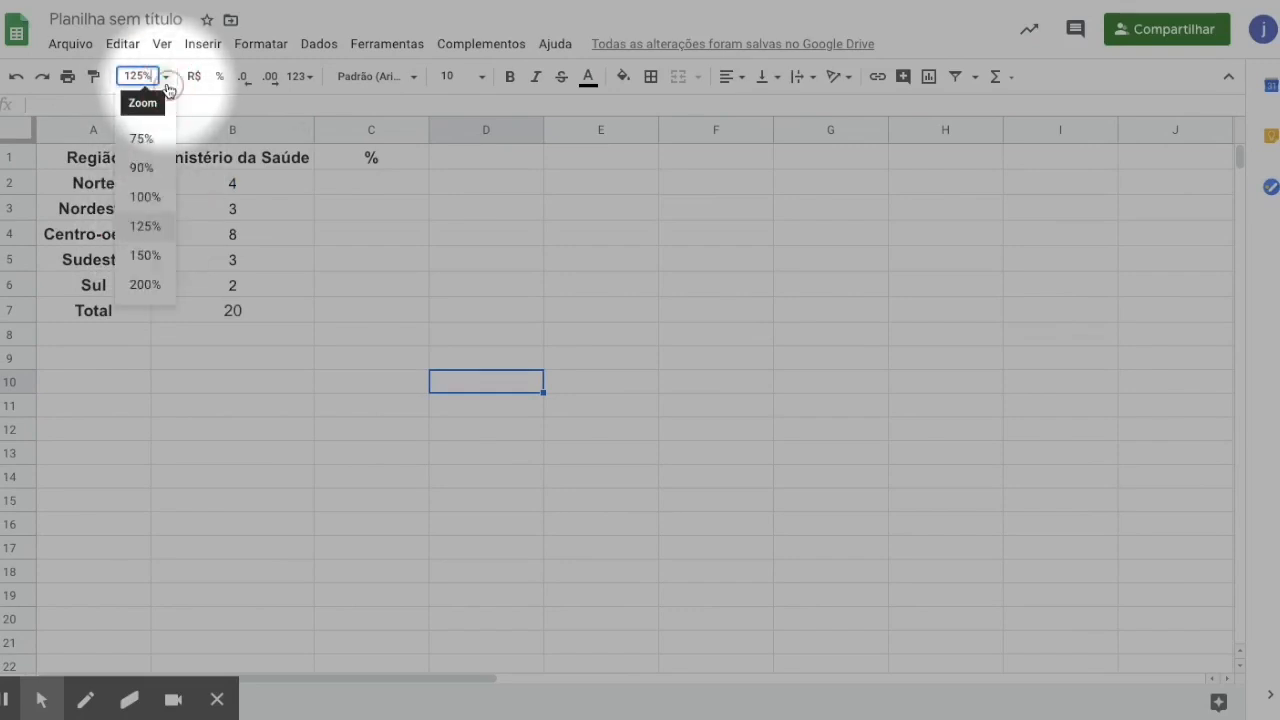
left_click(146, 256)
left_click(170, 80)
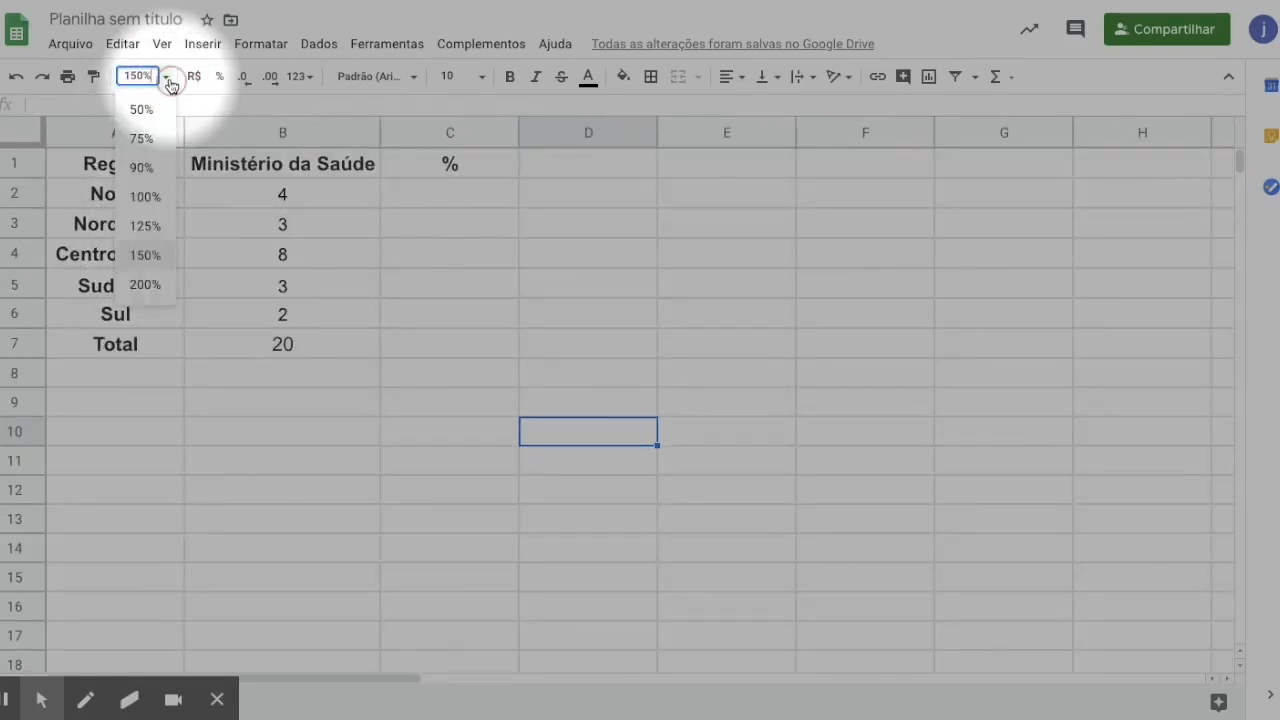
left_click(145, 284)
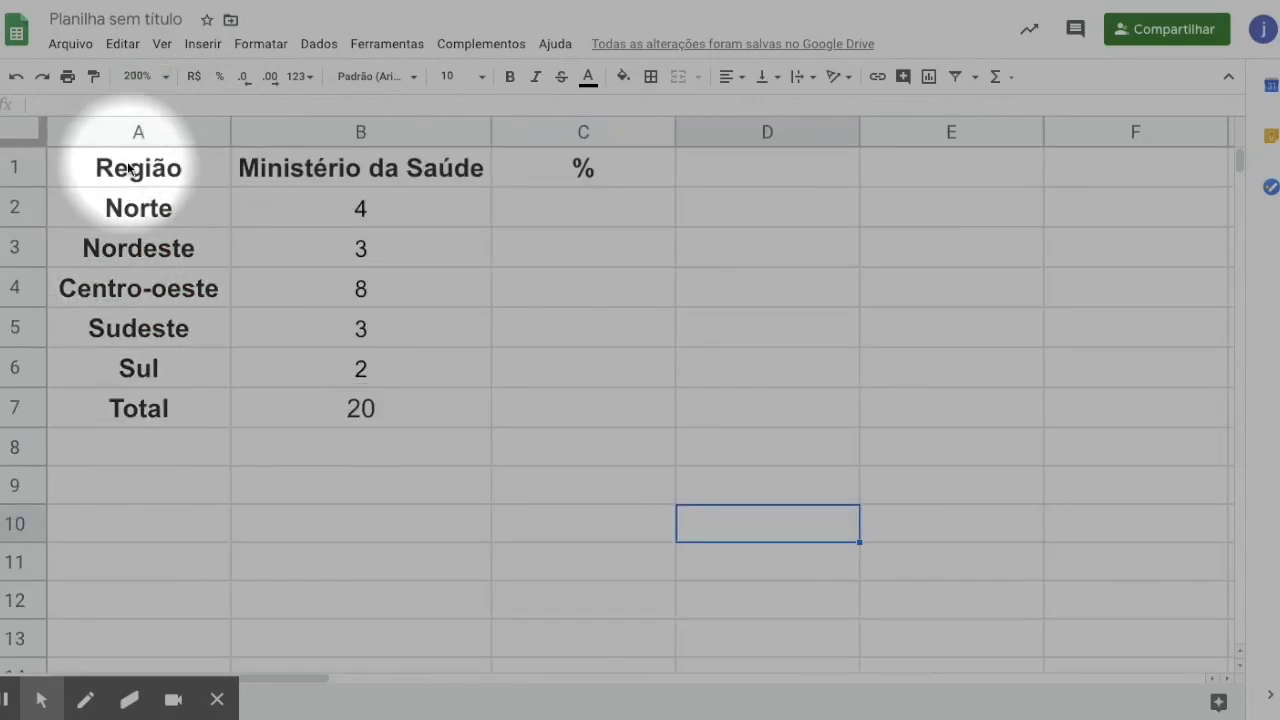
Apply all borders to the table range A1:C7
left_click_drag(130, 170, 515, 410)
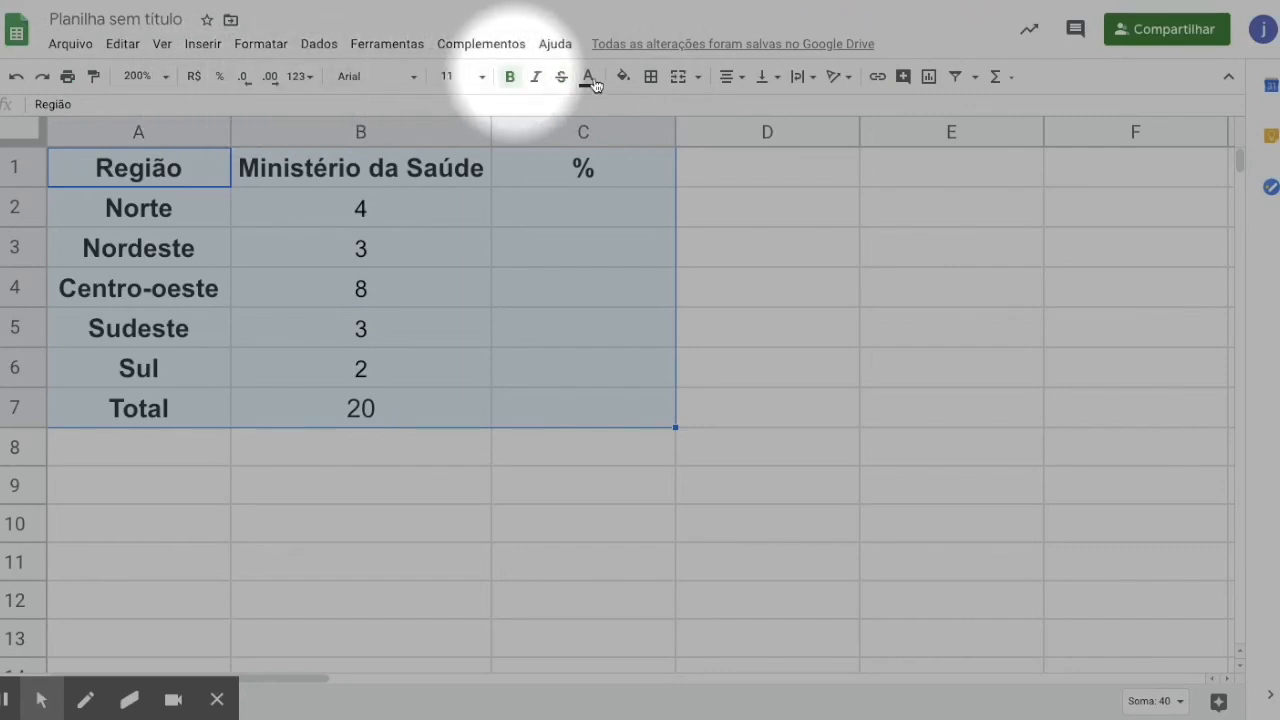
left_click(652, 80)
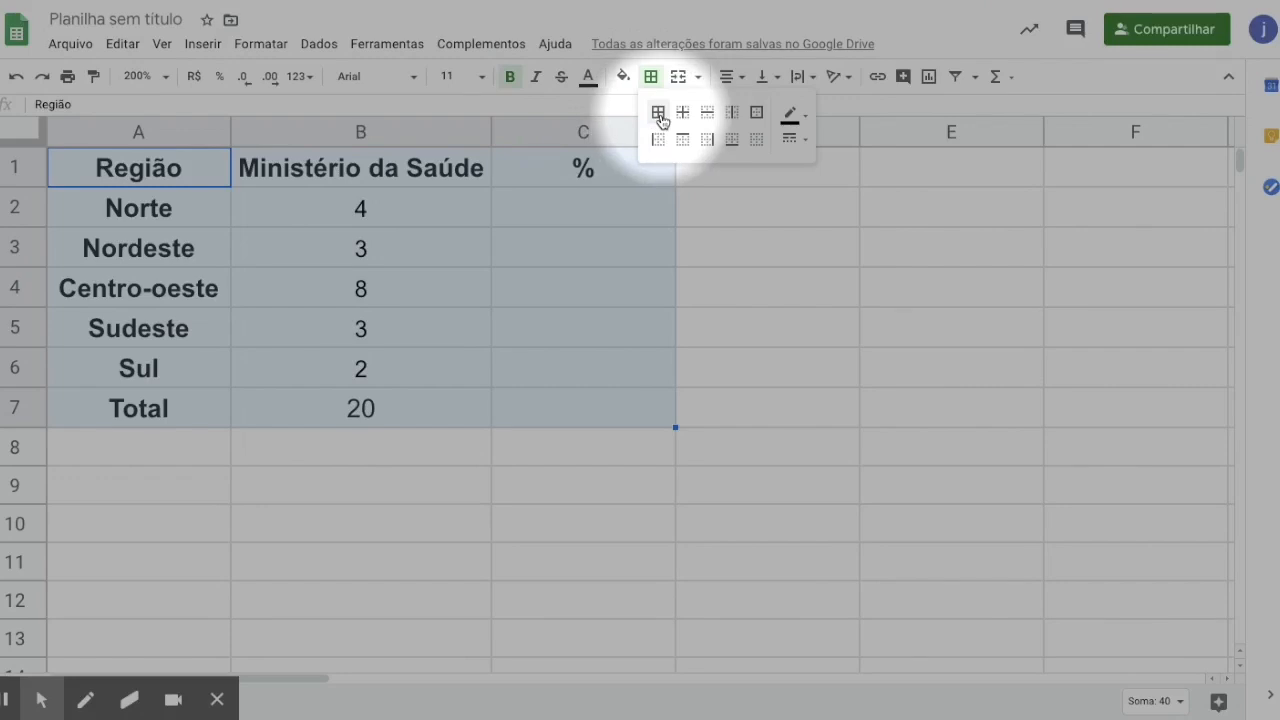
left_click(658, 113)
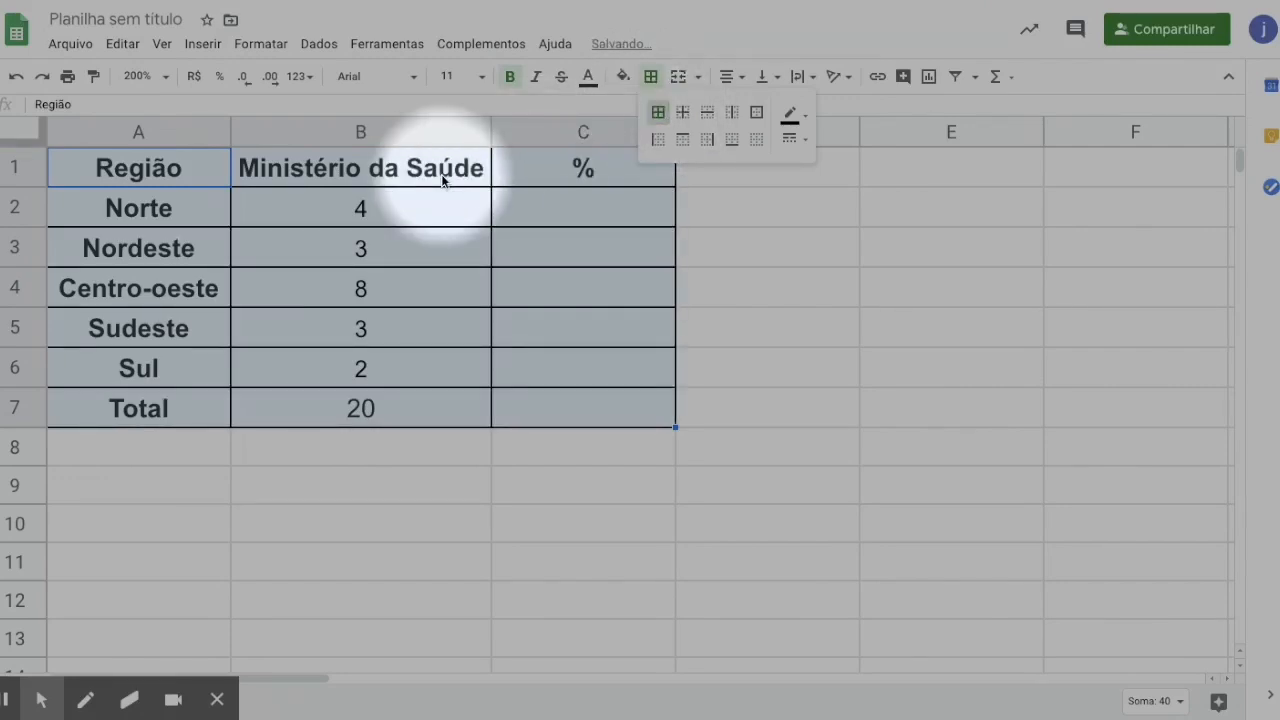
Fill the header cells A1:C1 with cornflower blue
left_click(215, 170)
key("shift+Right")
key("shift+Right")
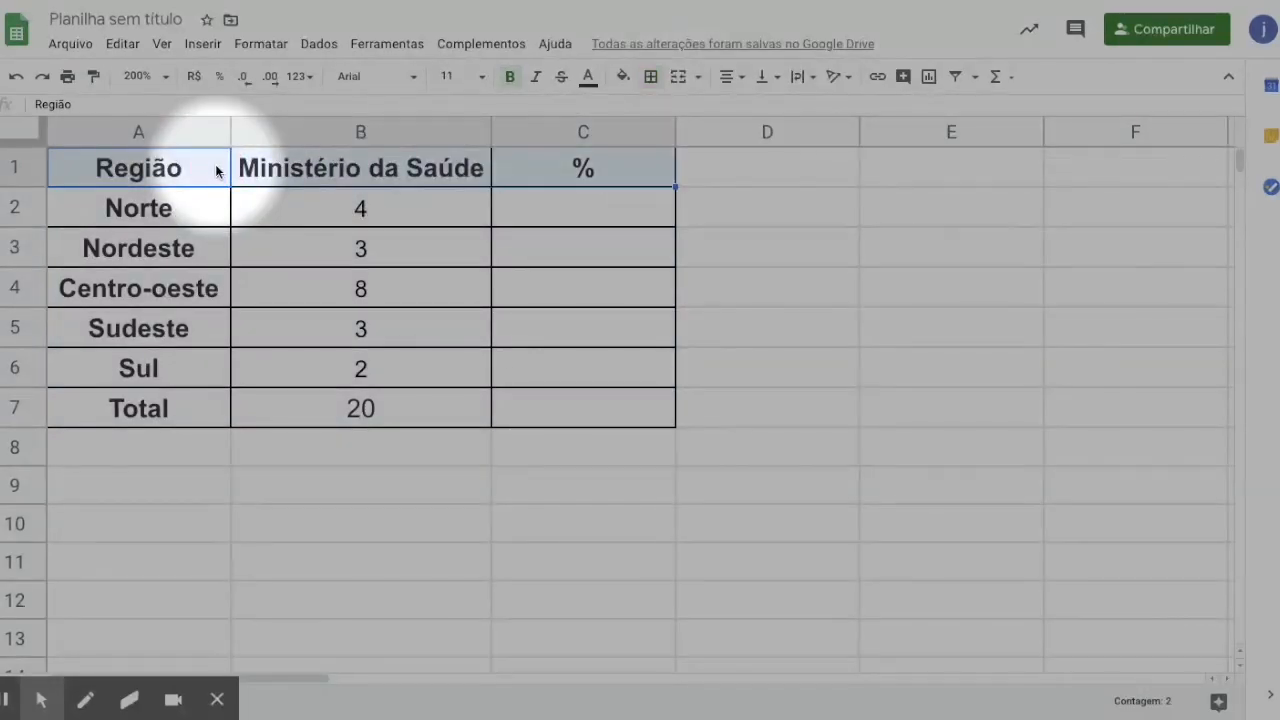
left_click(622, 77)
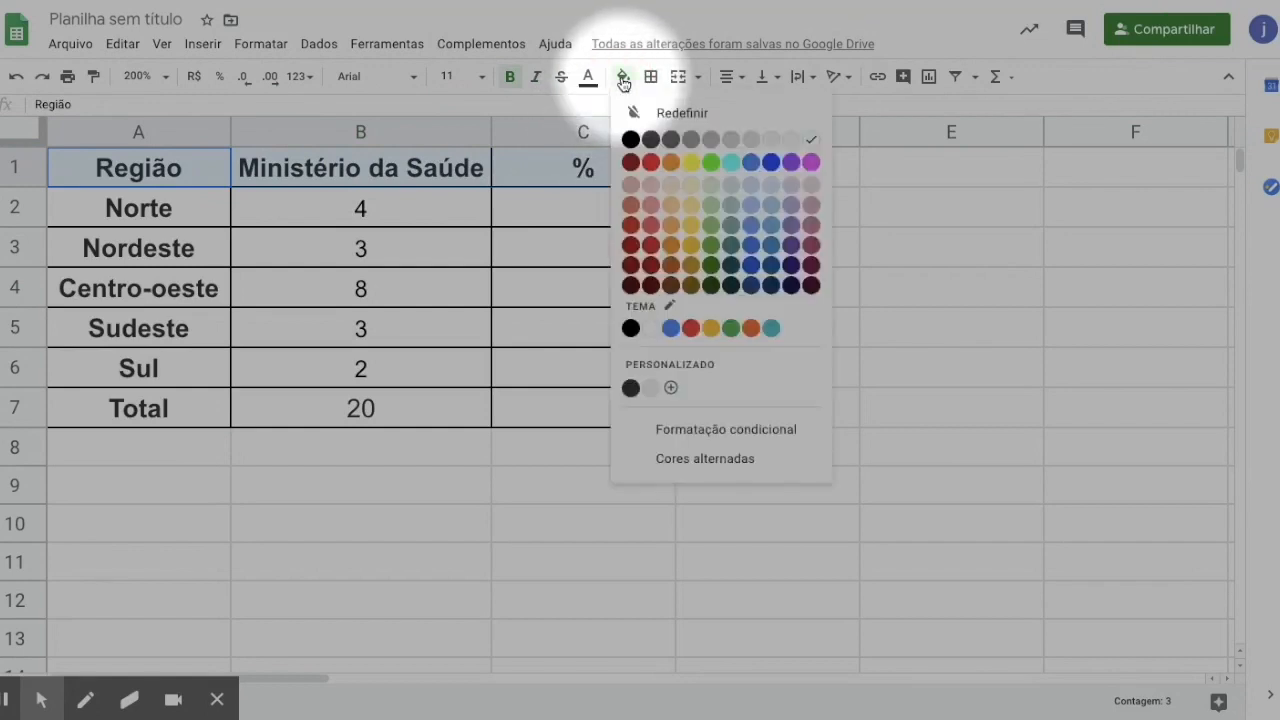
left_click(754, 166)
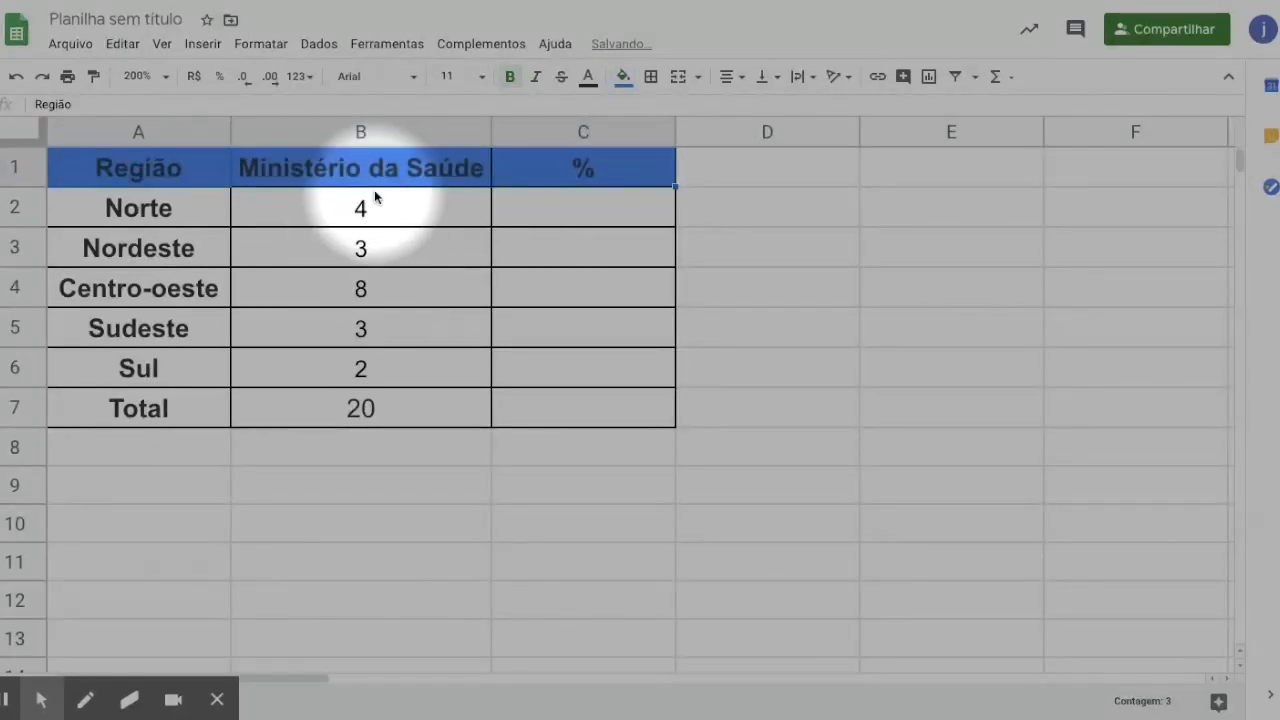
Change the fill colour of the header cells A1:C1 to cyan
left_click(203, 164)
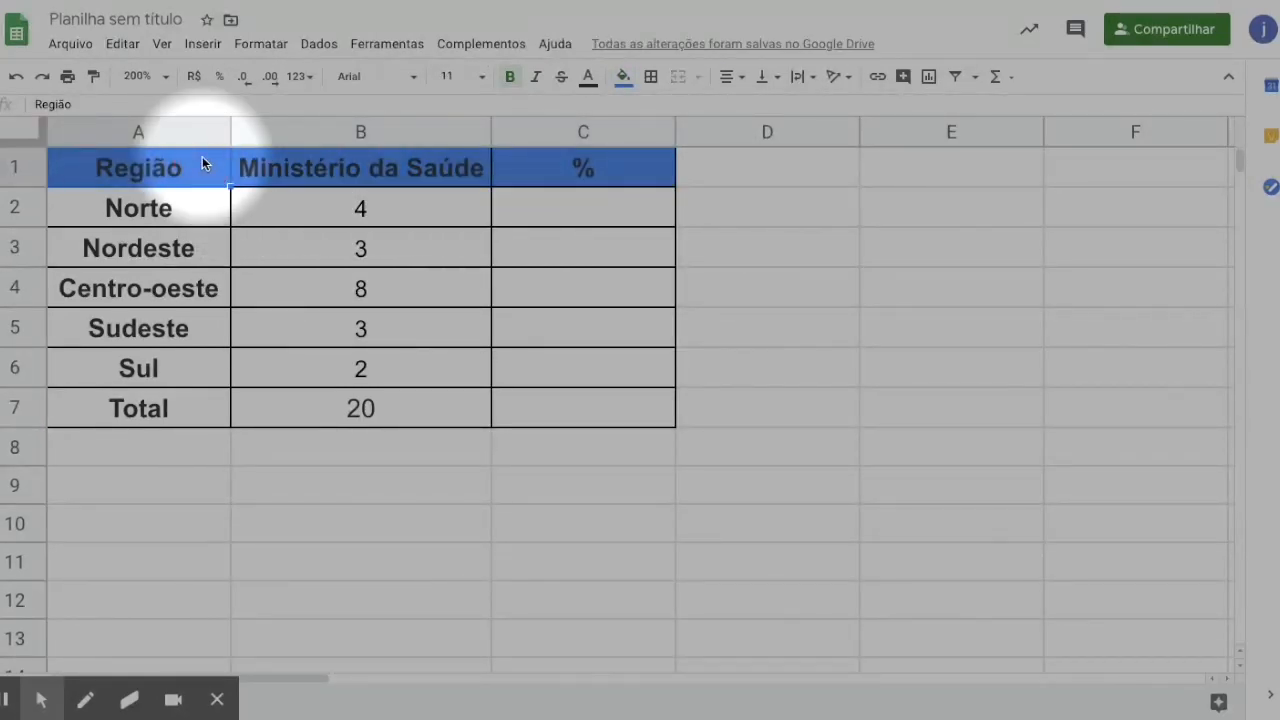
key("shift+Right")
key("shift+Right")
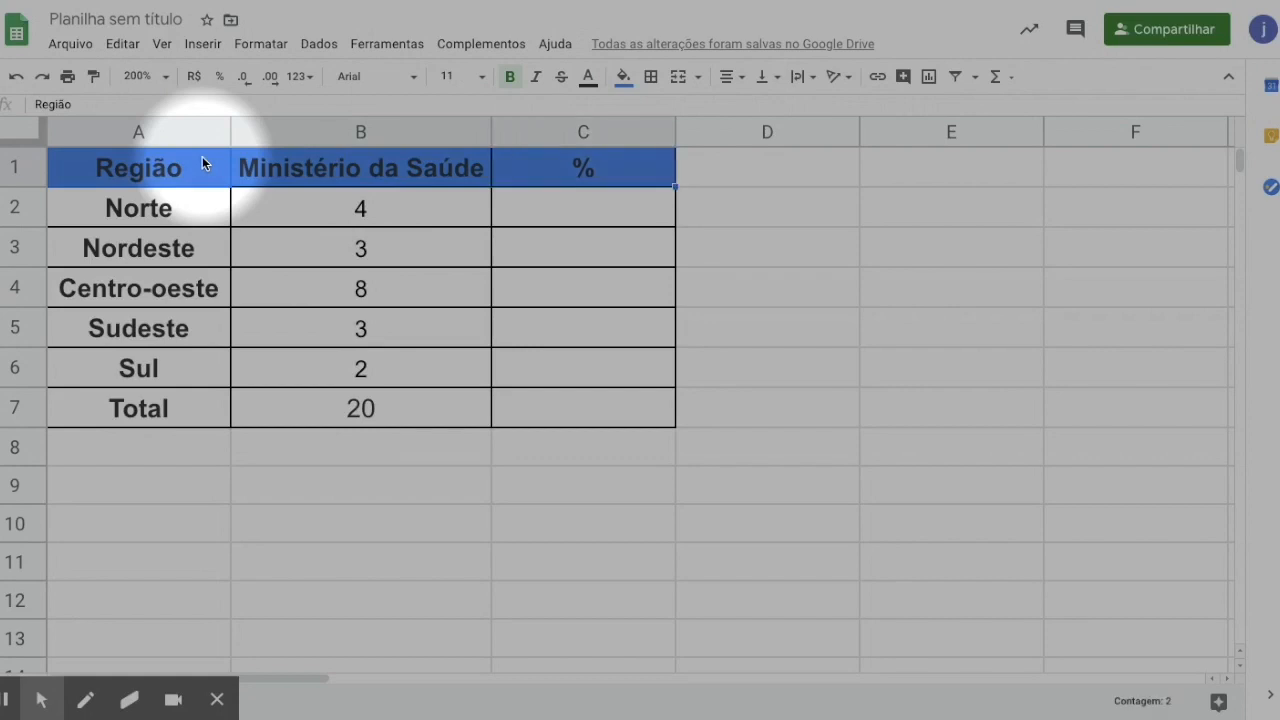
left_click(624, 77)
left_click(735, 166)
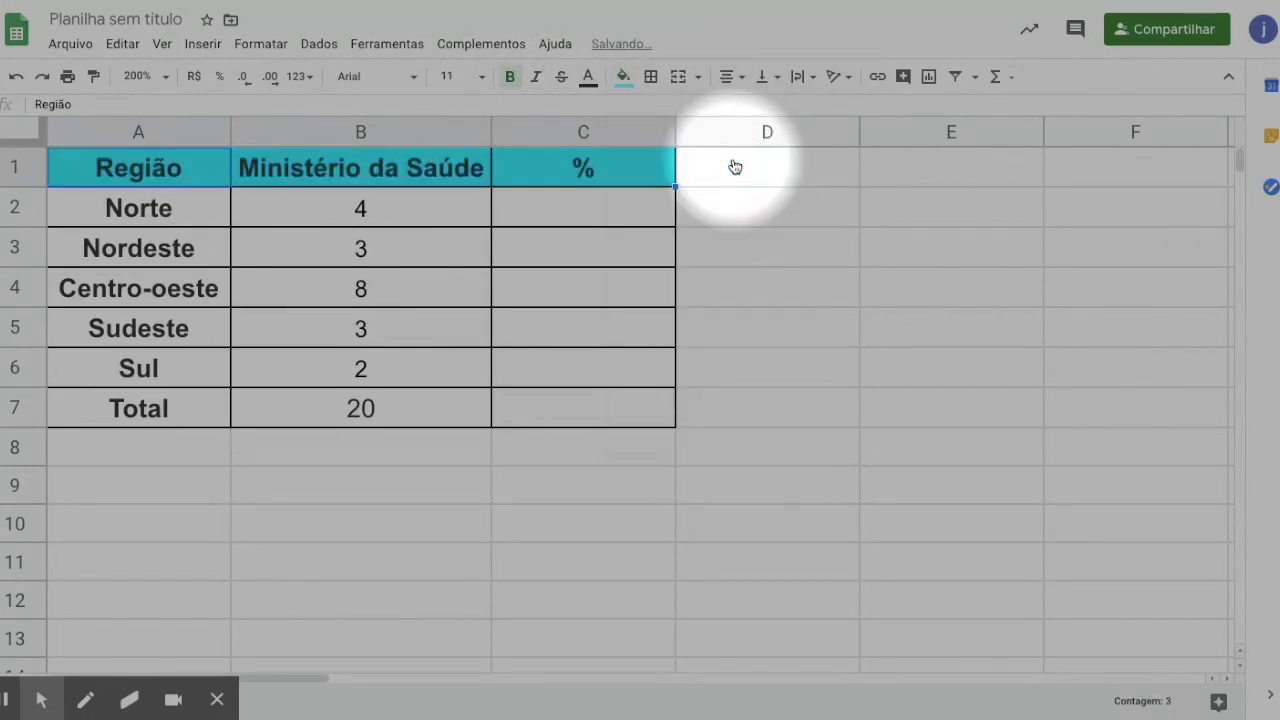
Fill the region labels from Norte to Total, cells A2:A7, with the same cyan as the header
left_click(173, 205)
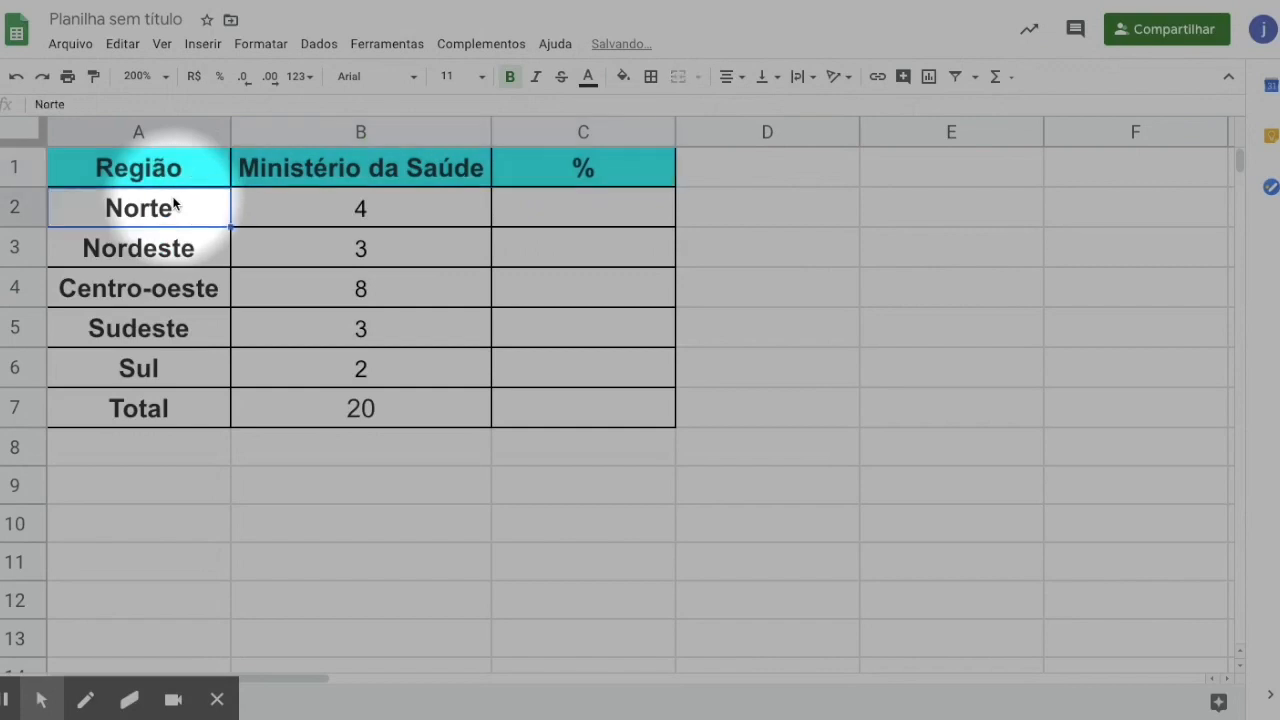
key("shift+Down")
key("shift+Down")
key("shift+Down")
key("shift+Down")
key("shift+Down")
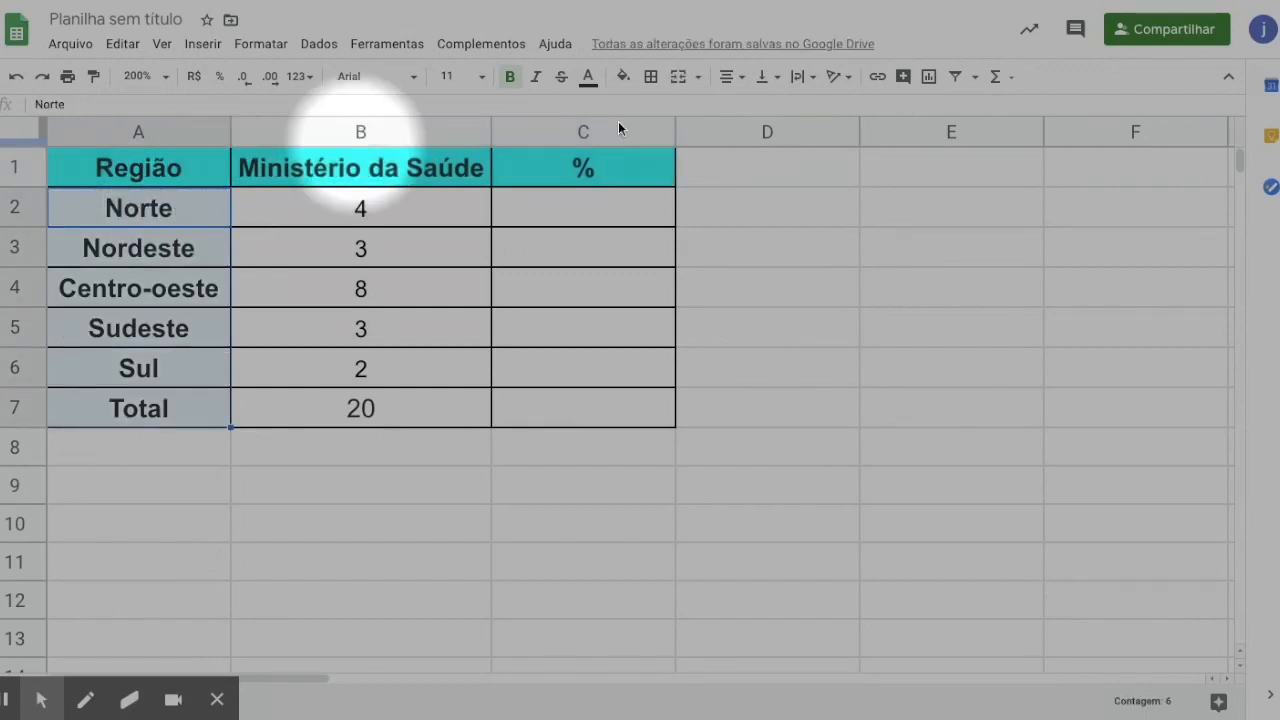
left_click(626, 78)
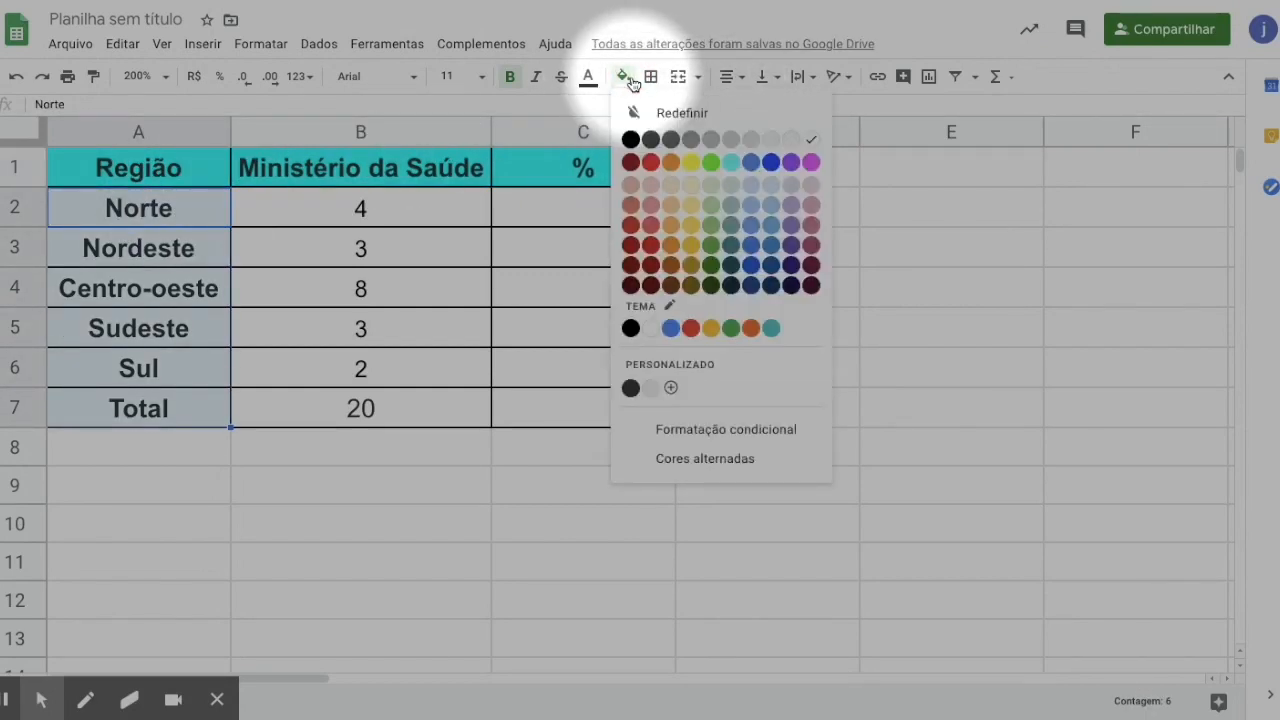
left_click(731, 164)
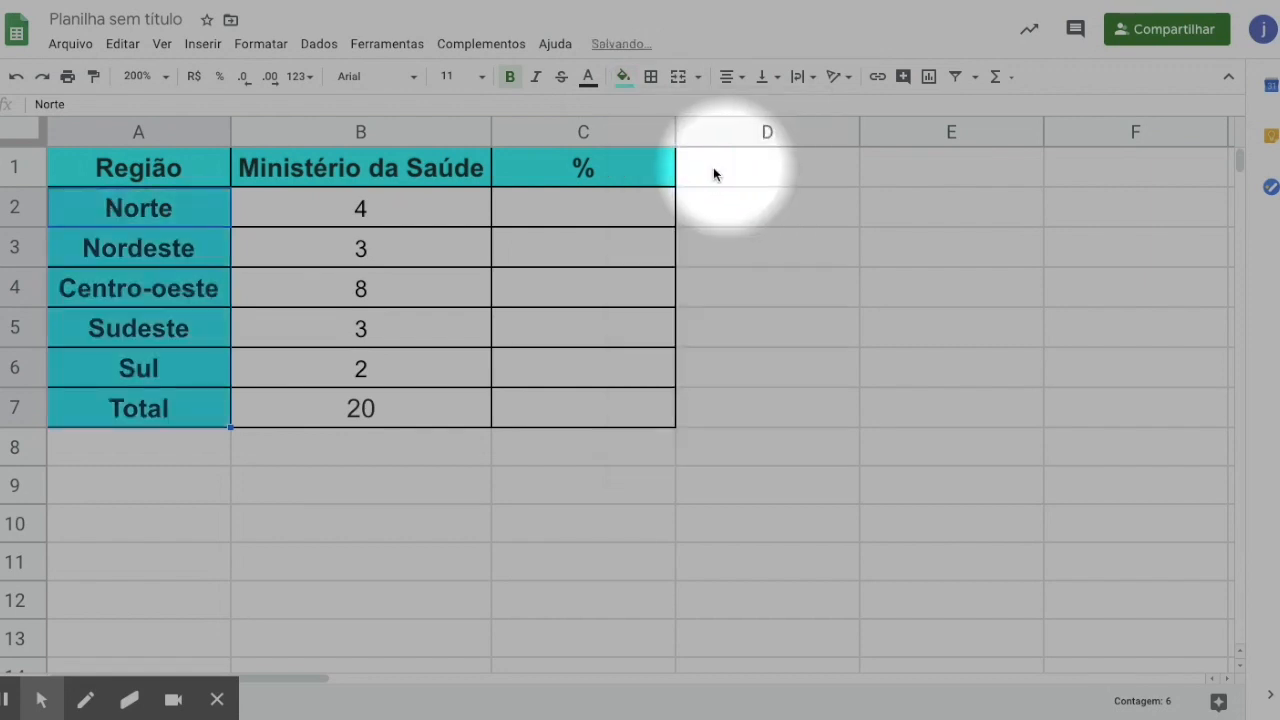
left_click(424, 245)
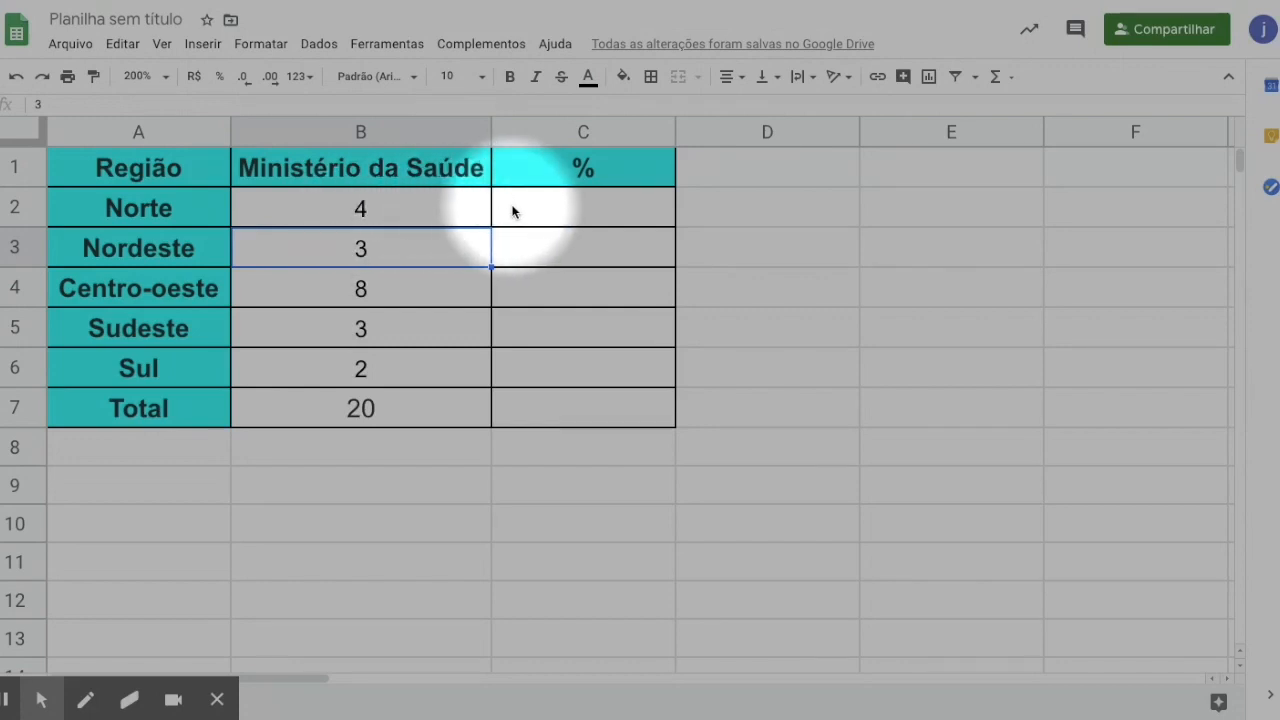
Enter the formula =4/20 in C2 to calculate Norte's share of the total
left_click(569, 213)
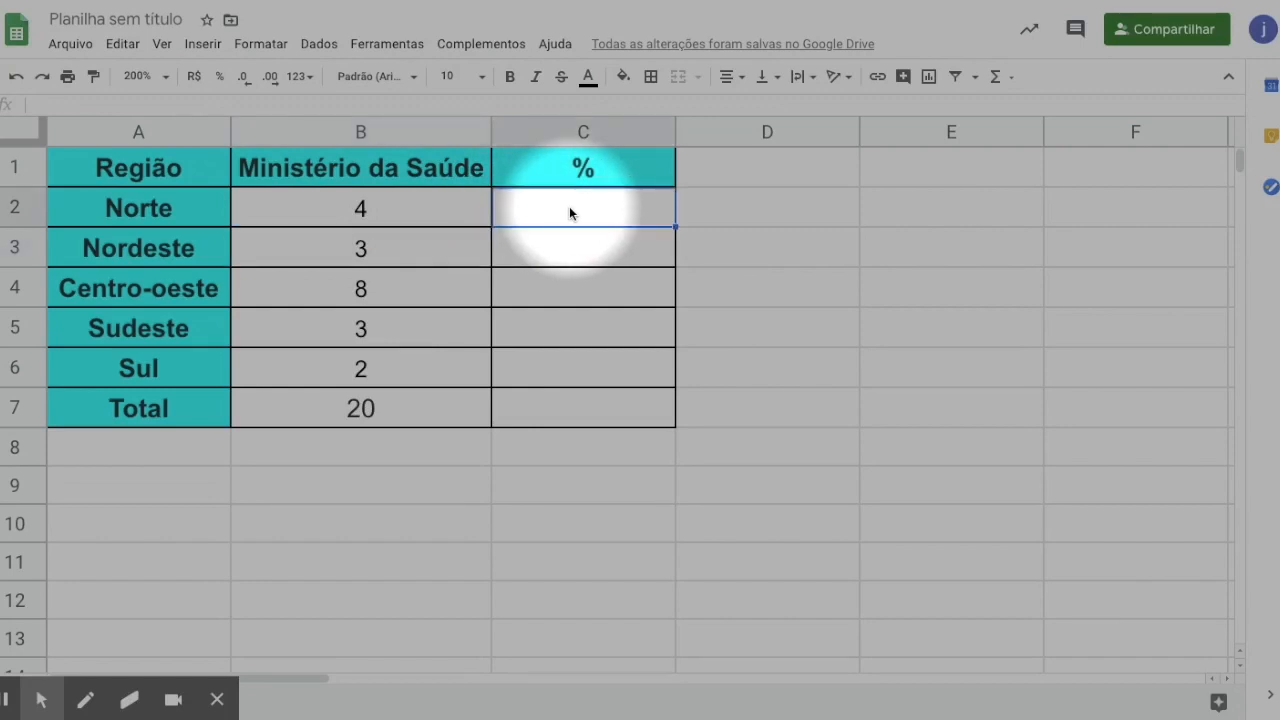
double_click(570, 212)
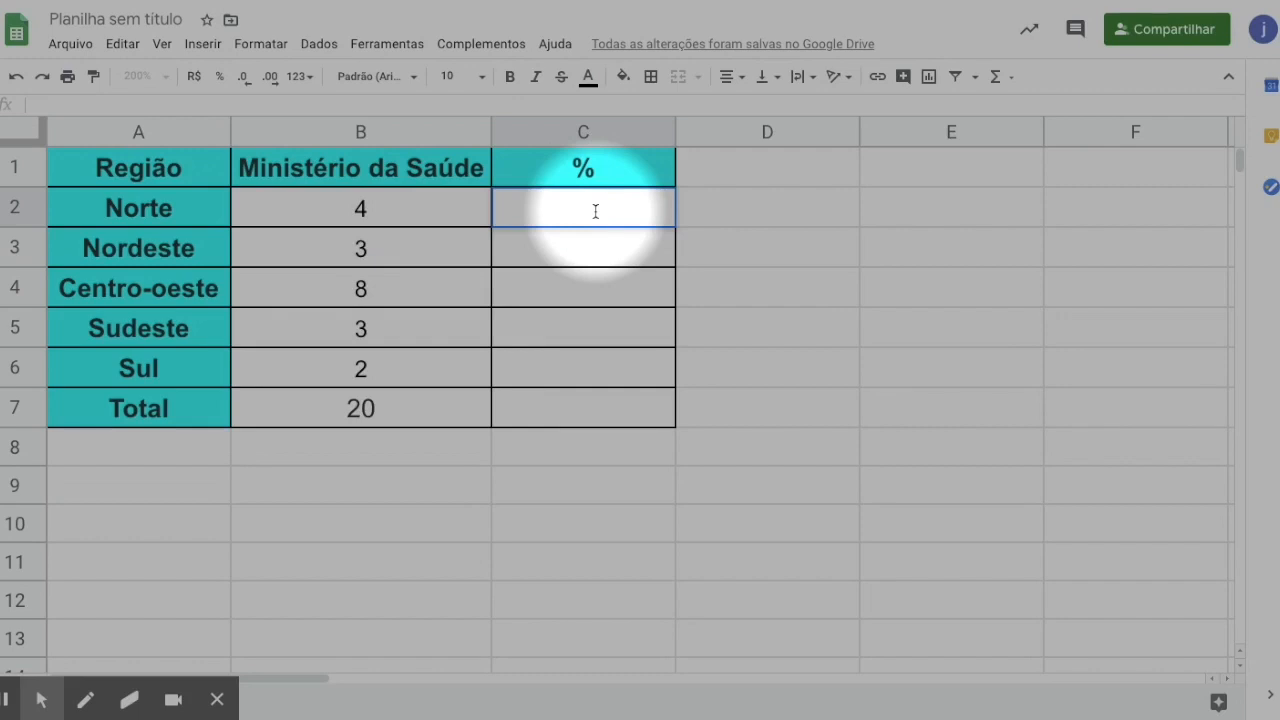
type("=")
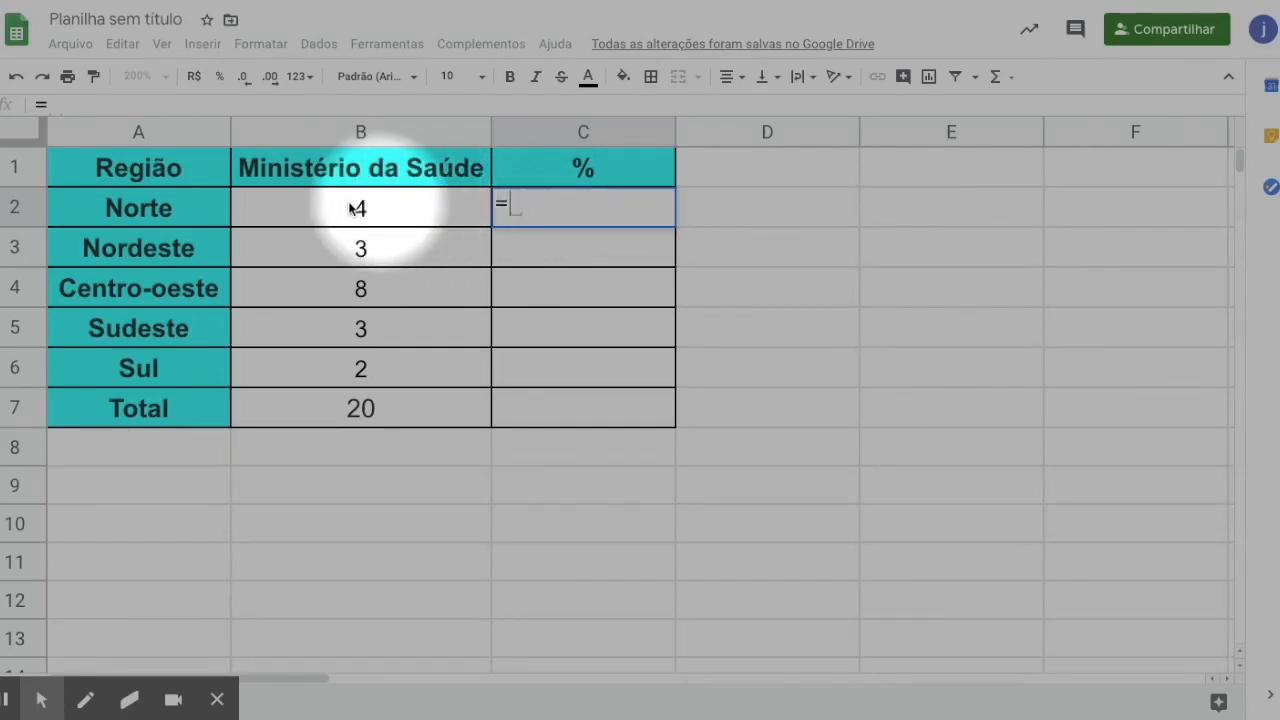
type("4")
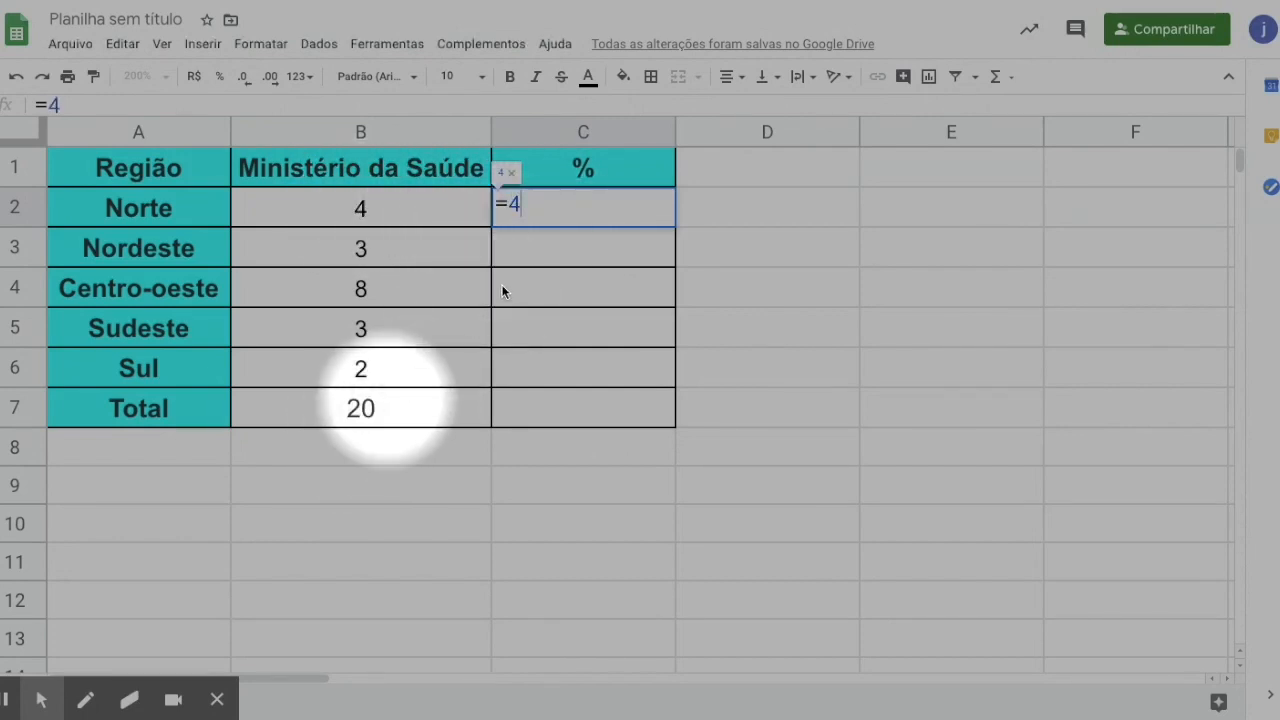
type("/")
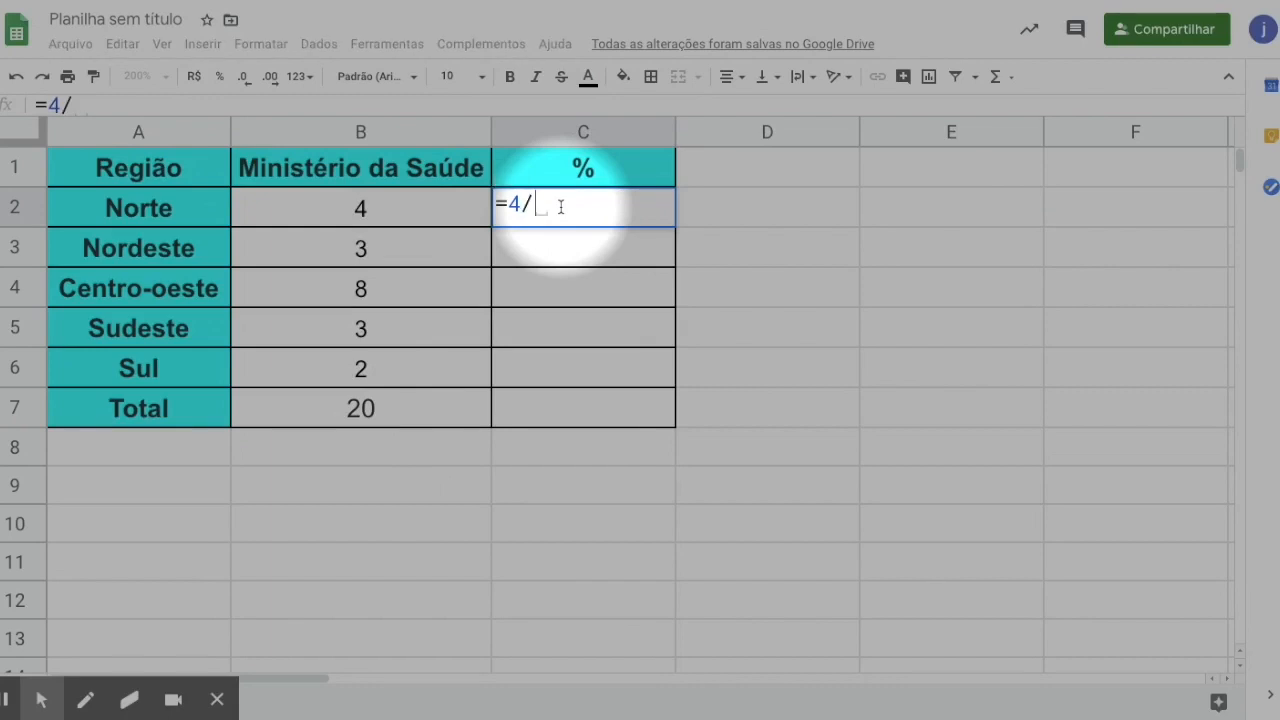
type("20")
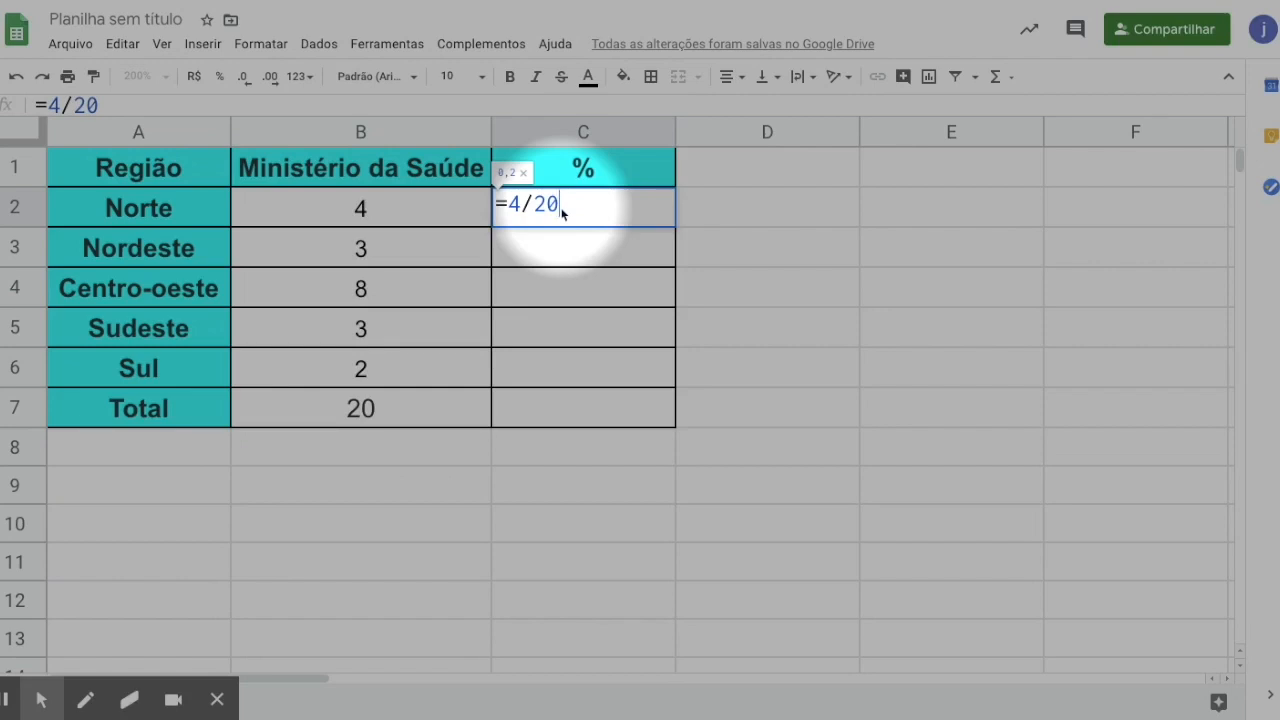
key("Return")
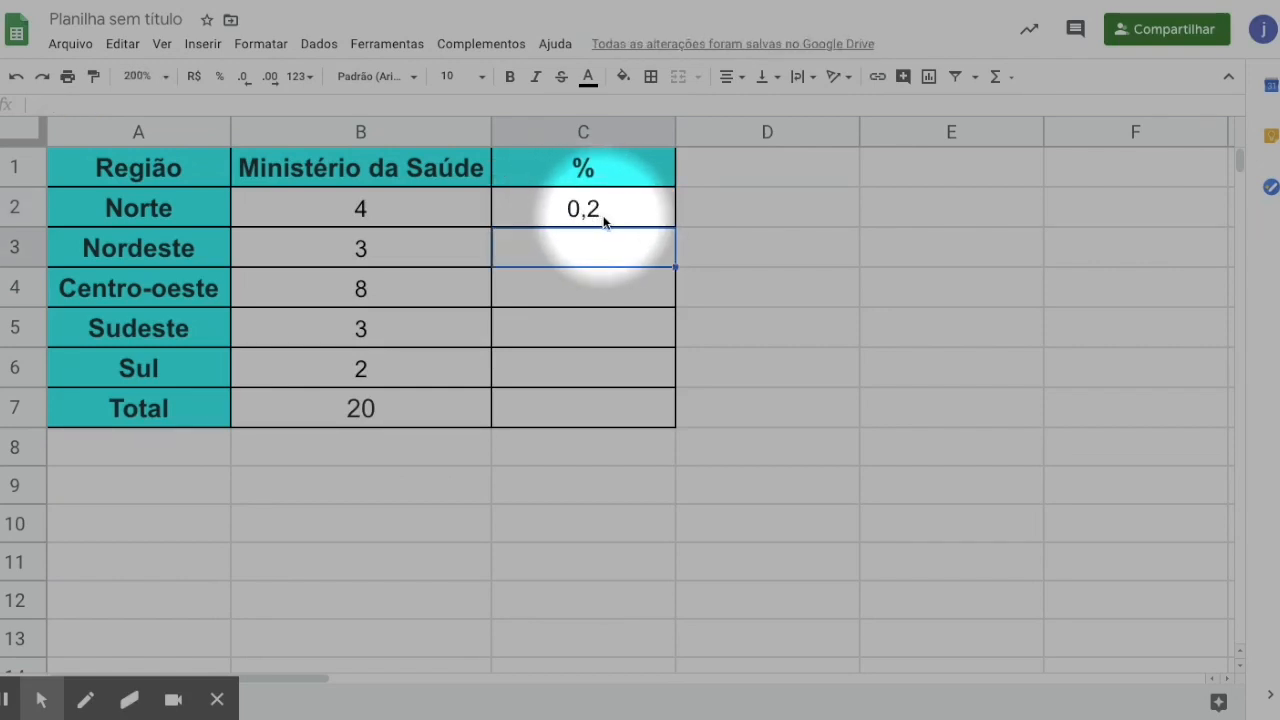
Format C2, Norte's share, as a percentage without decimal places
left_click(603, 218)
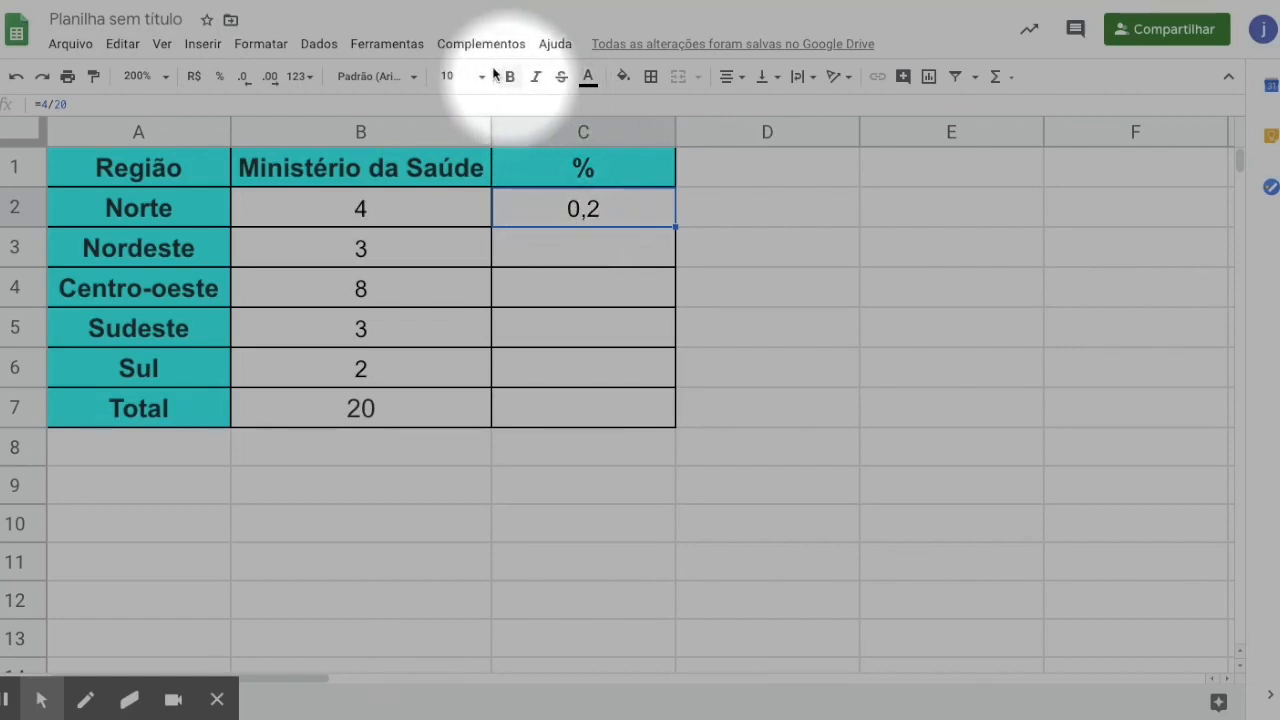
left_click(220, 78)
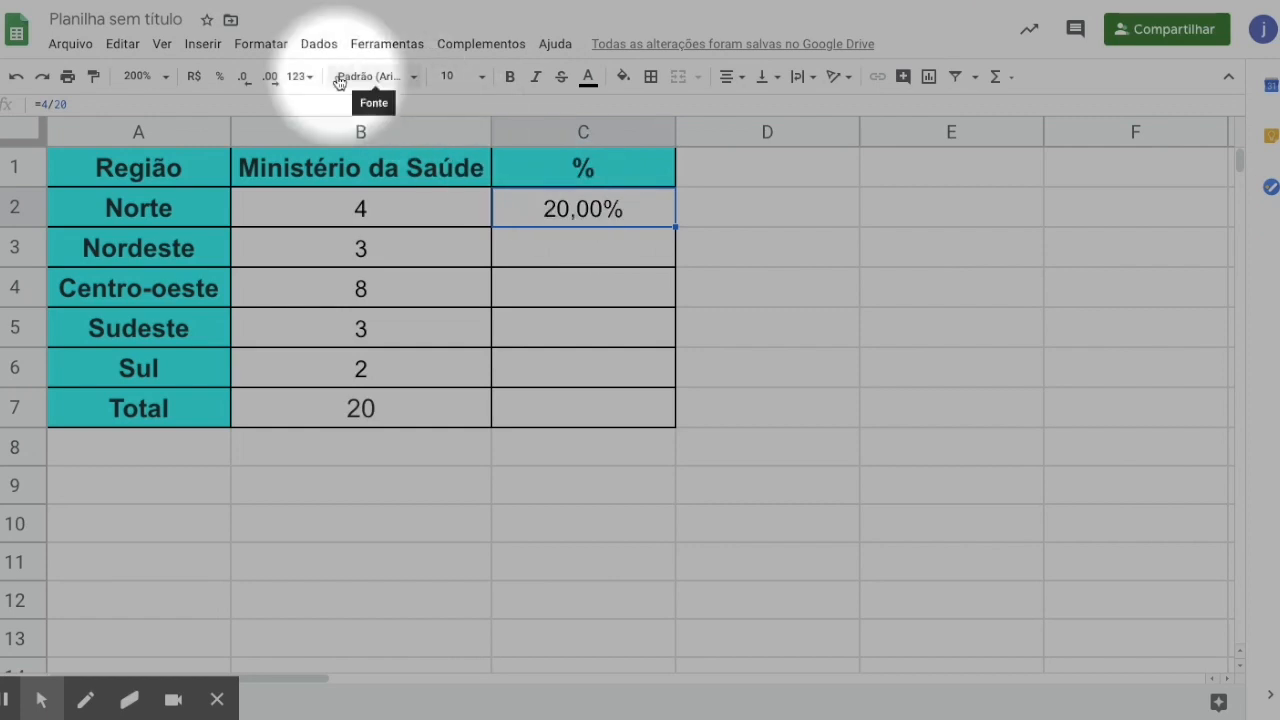
left_click(251, 86)
left_click(251, 86)
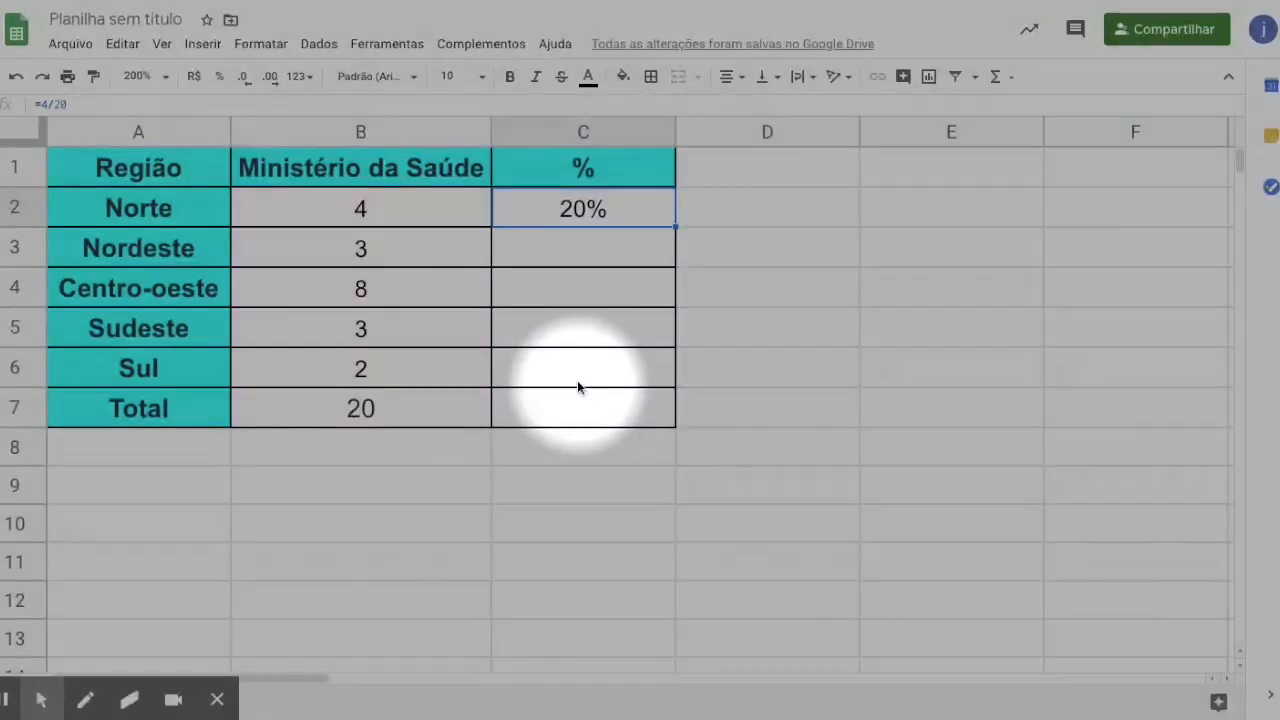
double_click(573, 211)
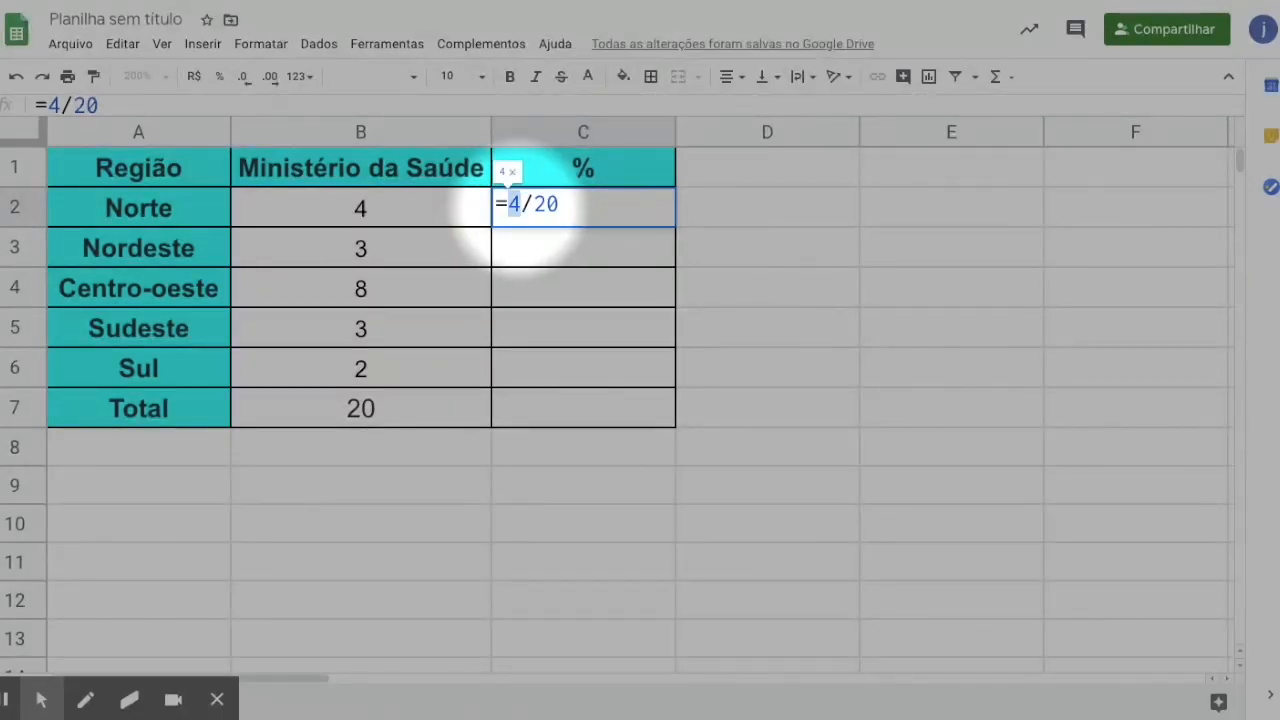
left_click(366, 210)
left_click(579, 213)
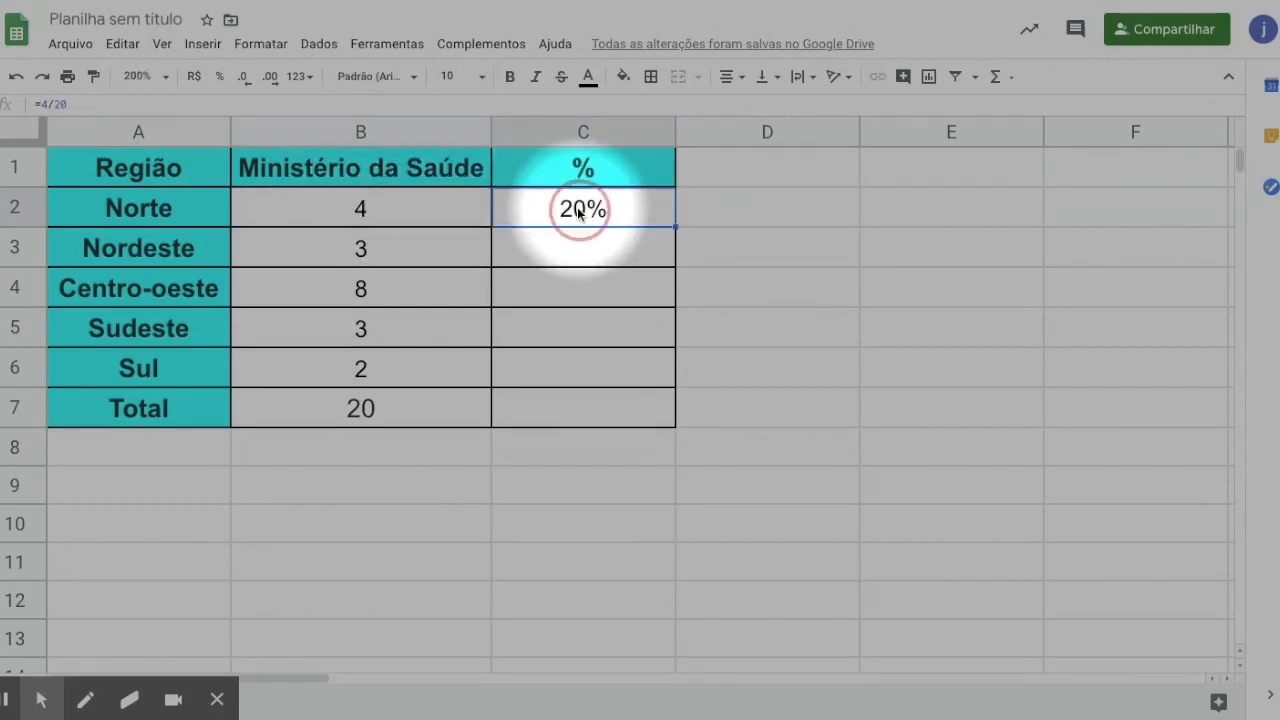
Replace the formula in C2, Norte's share, with =B2/B7 so that it references the cells
double_click(579, 213)
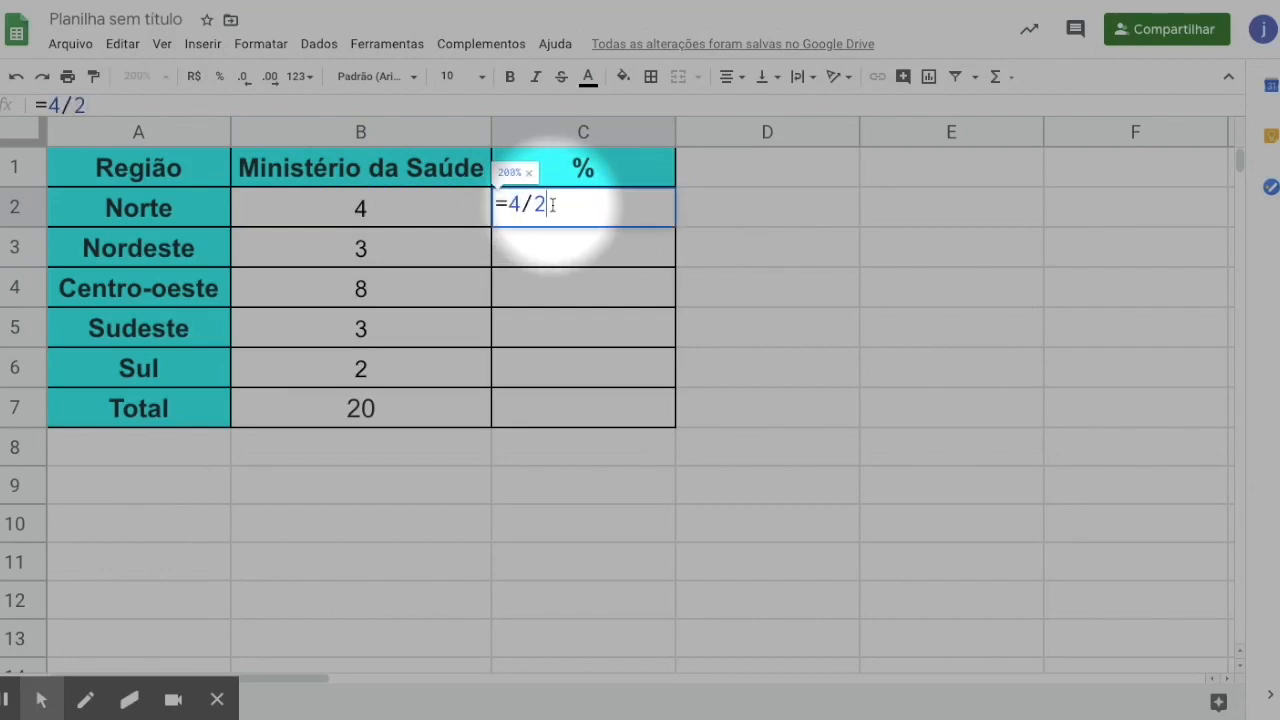
left_click(371, 209)
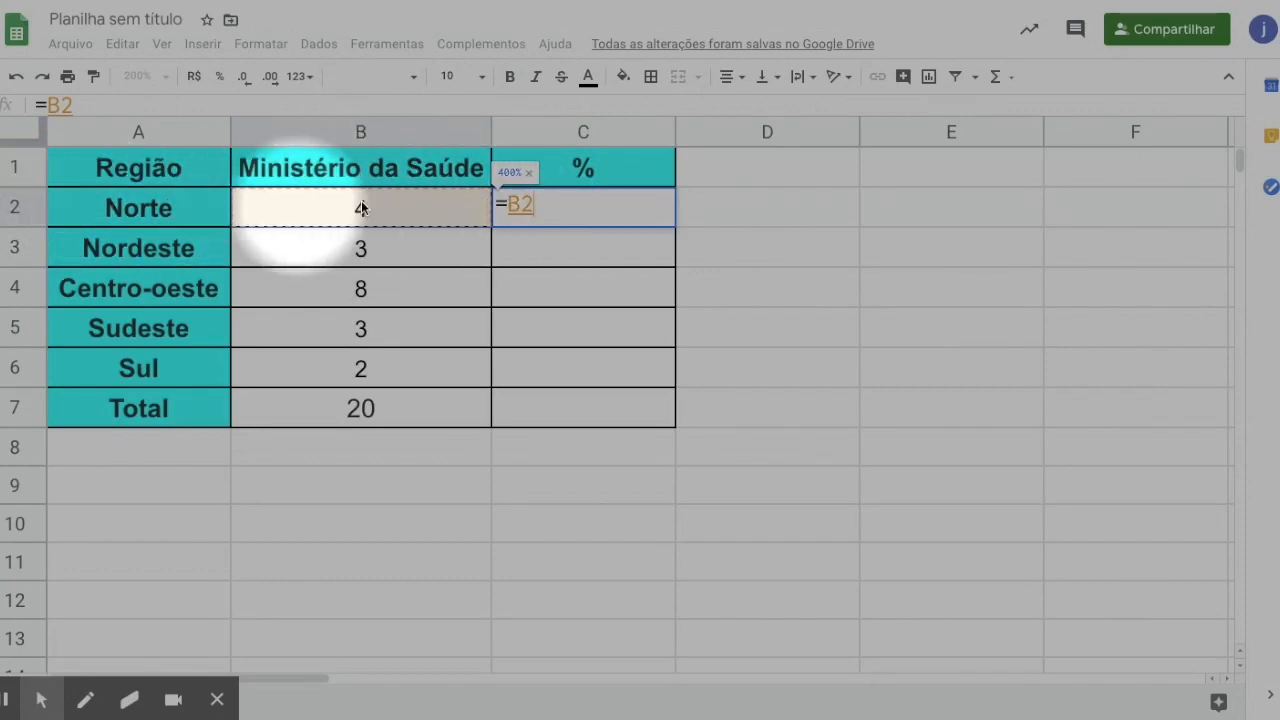
left_click(561, 202)
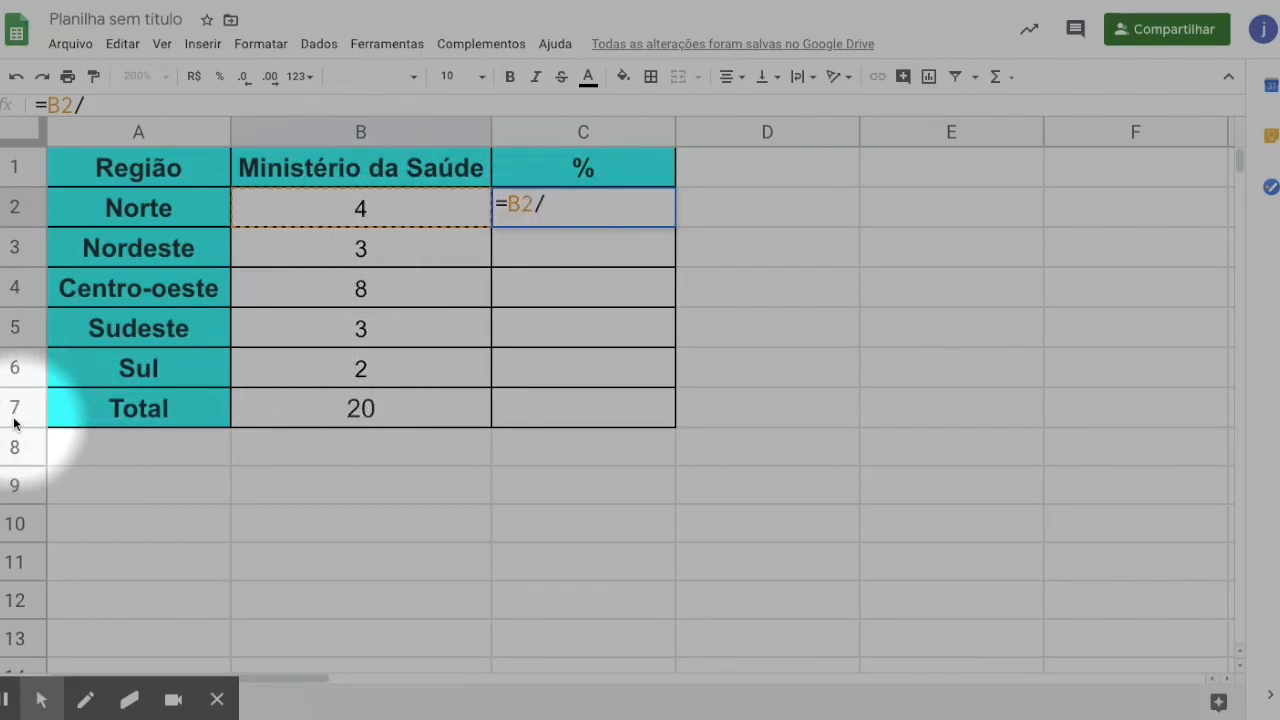
left_click(376, 416)
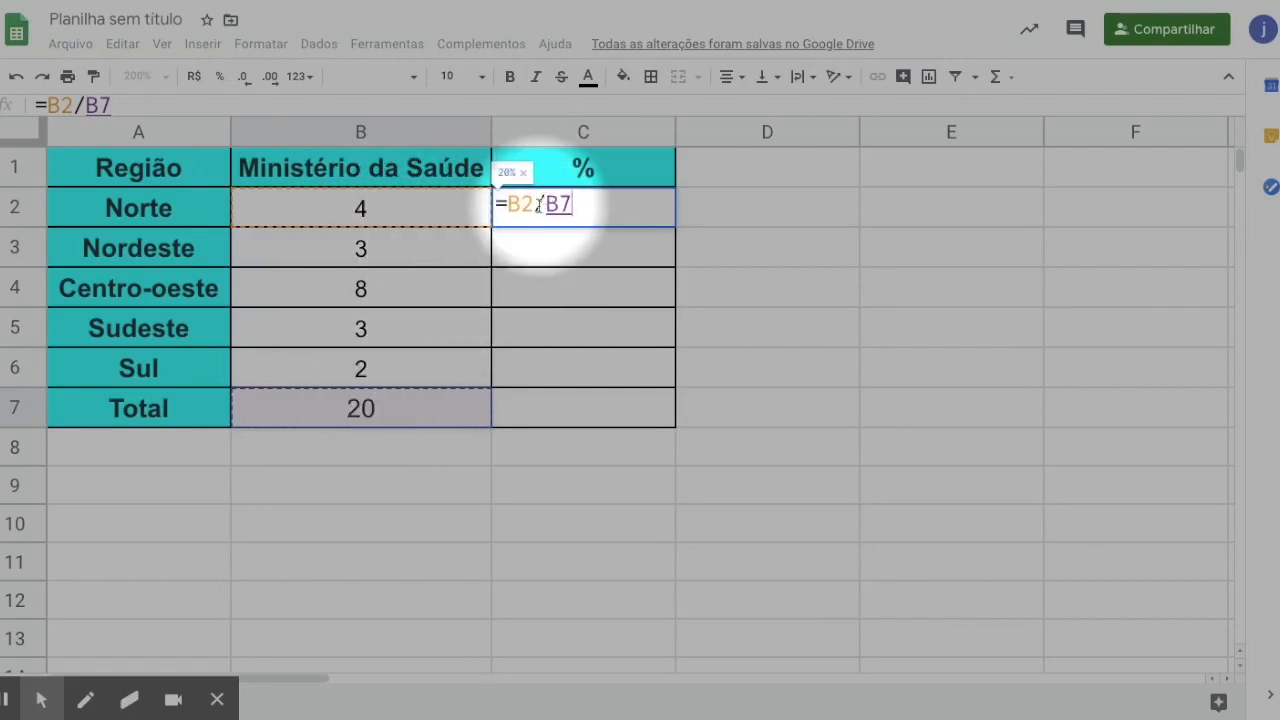
key("Return")
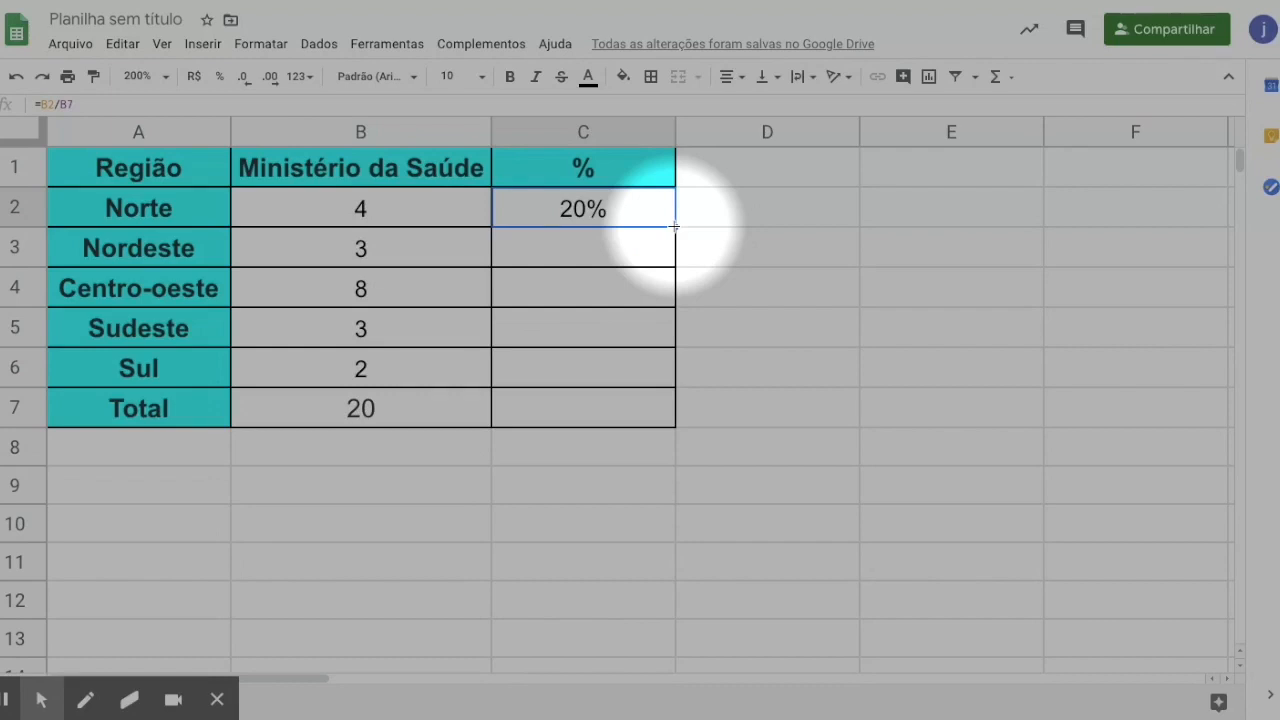
Try to copy Norte's formula from C2 down to C7
left_click_drag(674, 228, 676, 416)
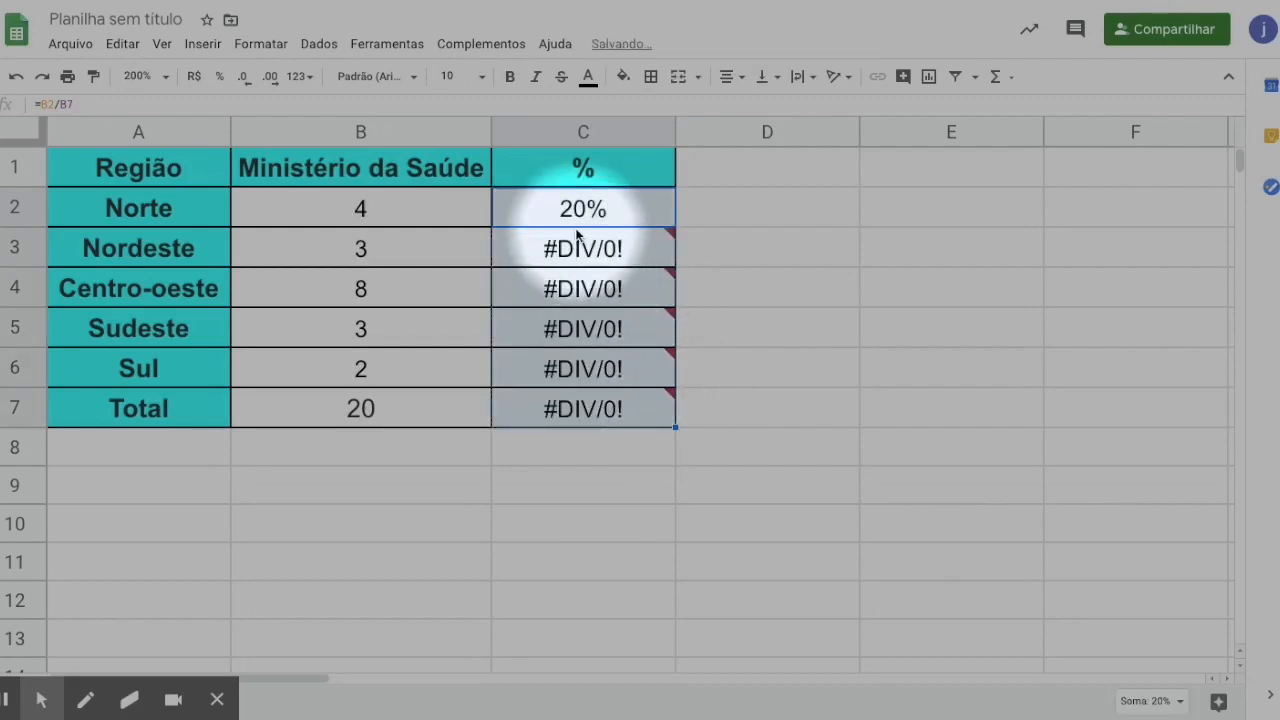
mouse_move(578, 252)
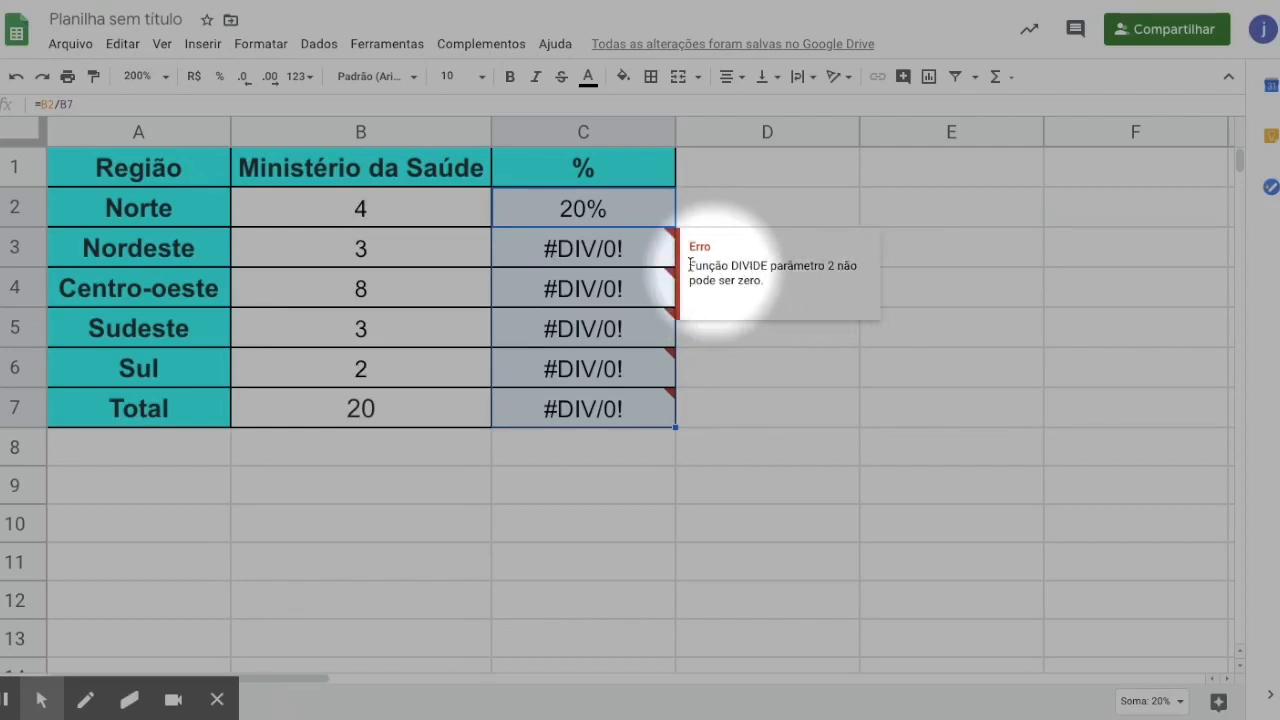
Correct Nordeste's formula in C3 to =B3/B$7, fixing the row of the total
double_click(603, 252)
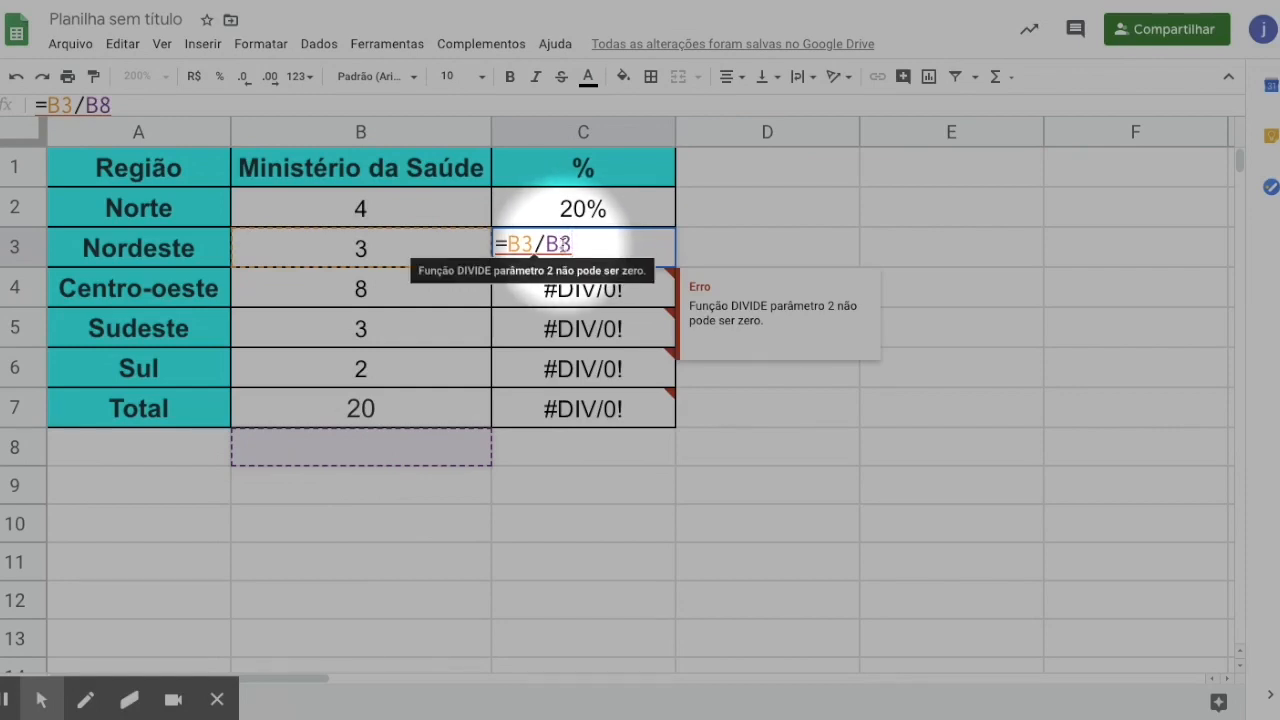
key("BackSpace")
type("7")
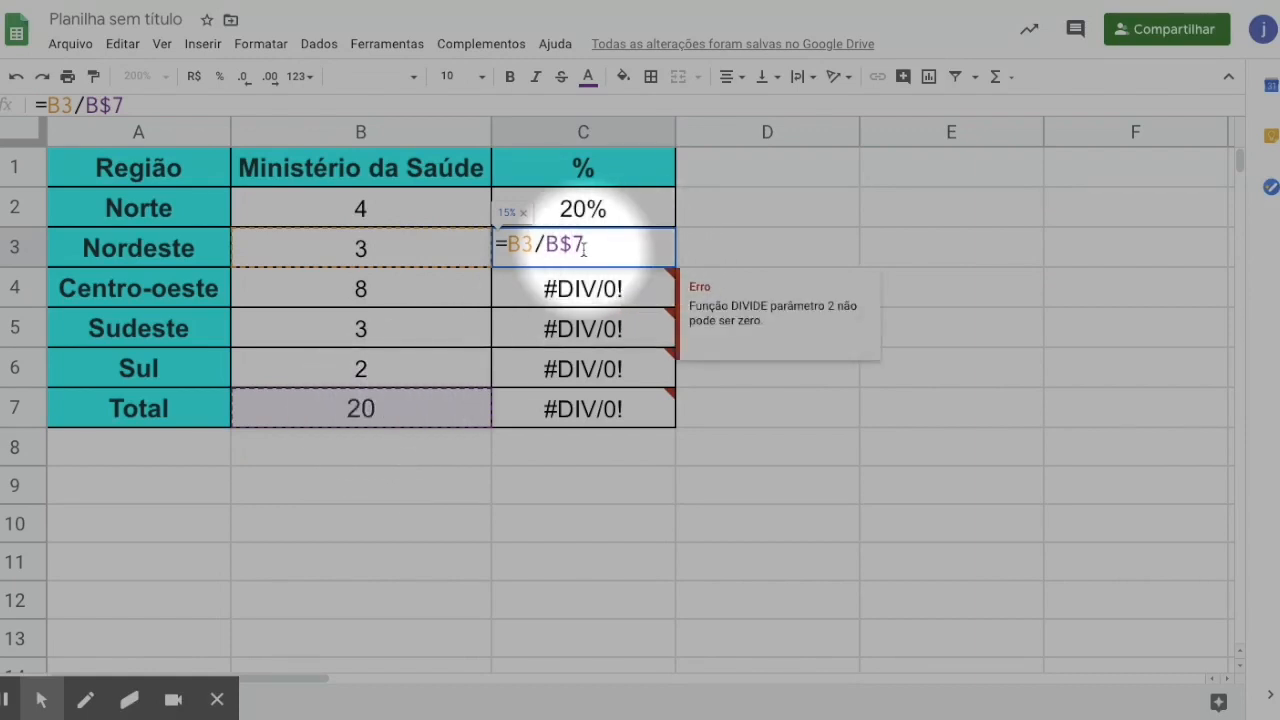
key("Return")
Copy Nordeste's formula from C3 down through the Total row, C7
left_click(619, 248)
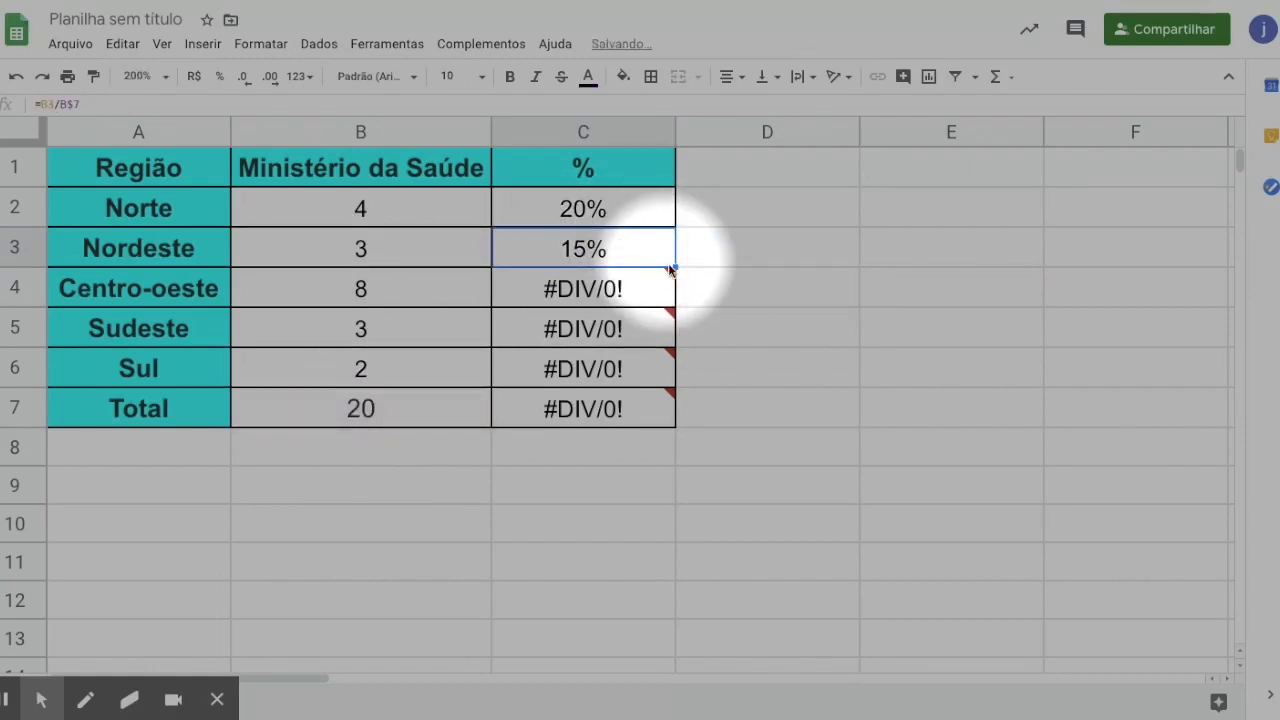
left_click_drag(674, 268, 677, 409)
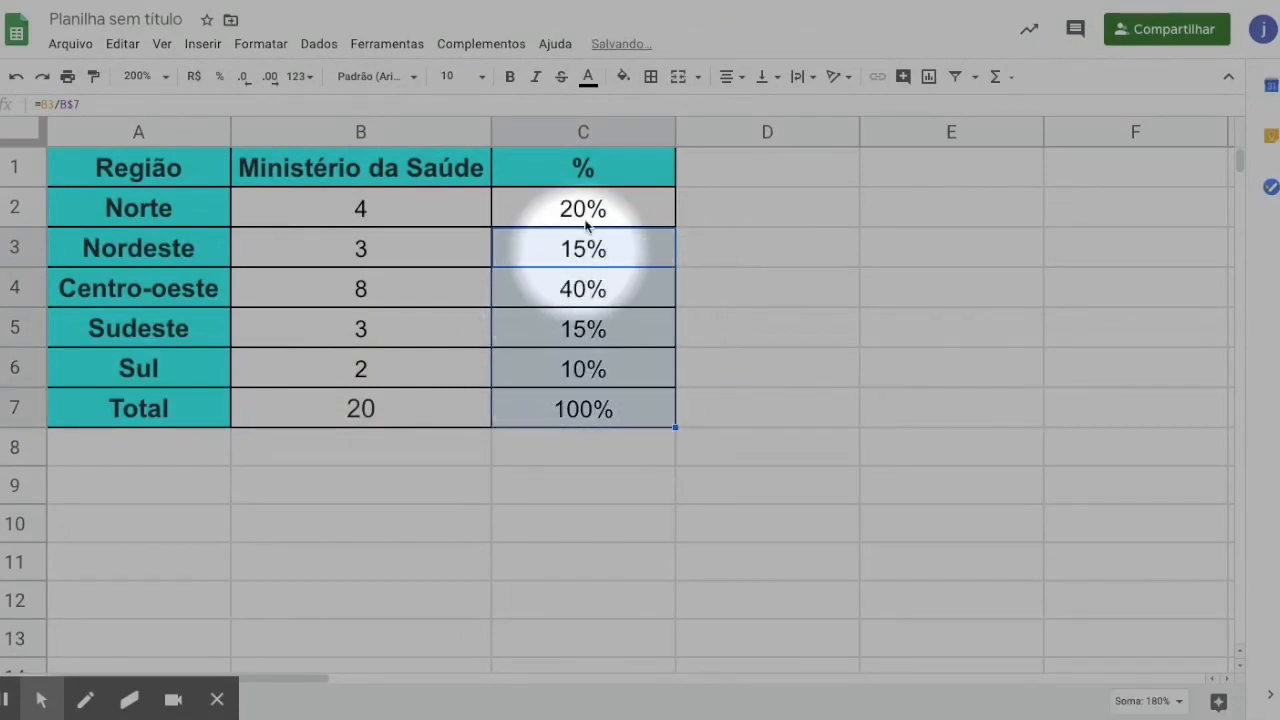
left_click(615, 409)
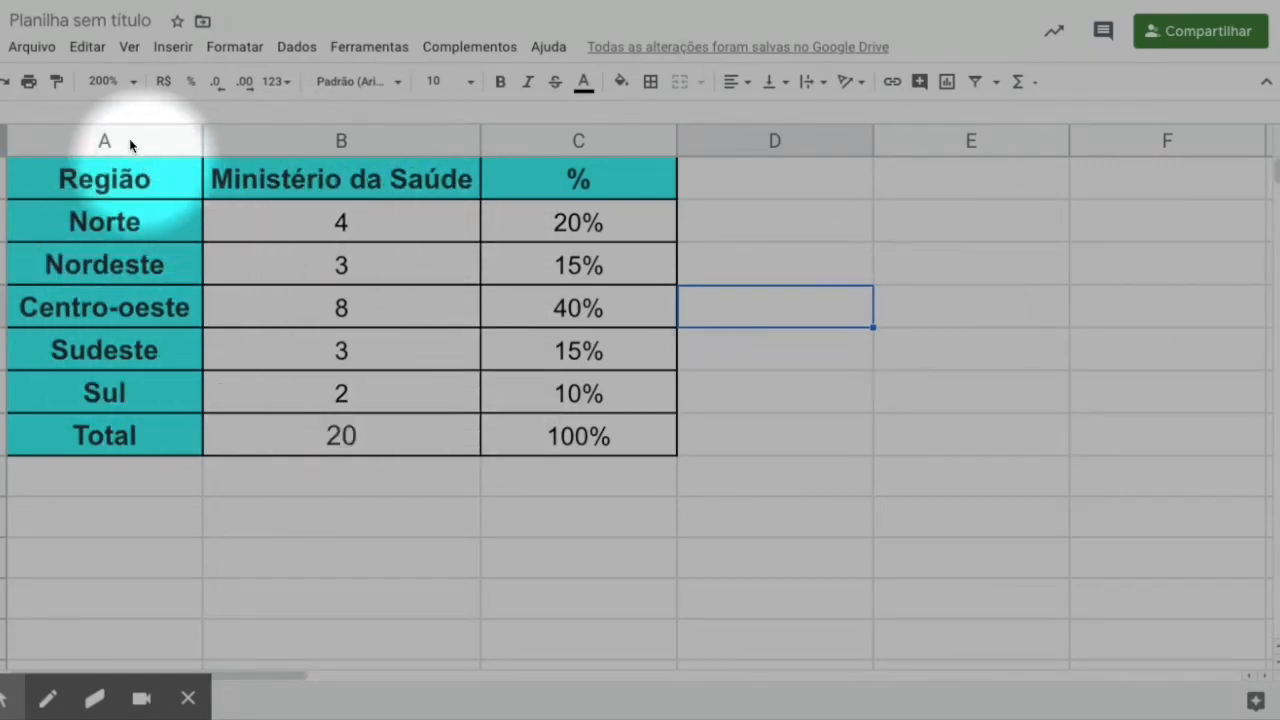
Insert a chart from the empty cell E7, shrink it and place it beside the table, starting at column D
left_click(133, 85)
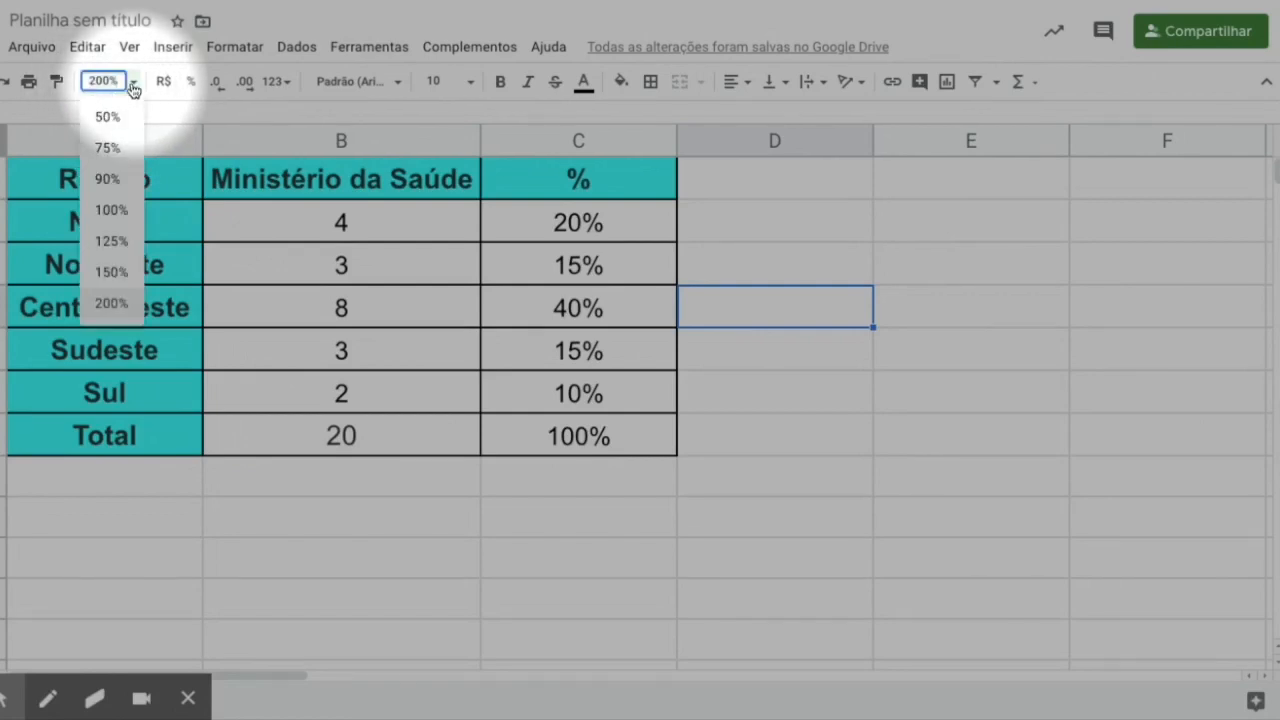
left_click(112, 241)
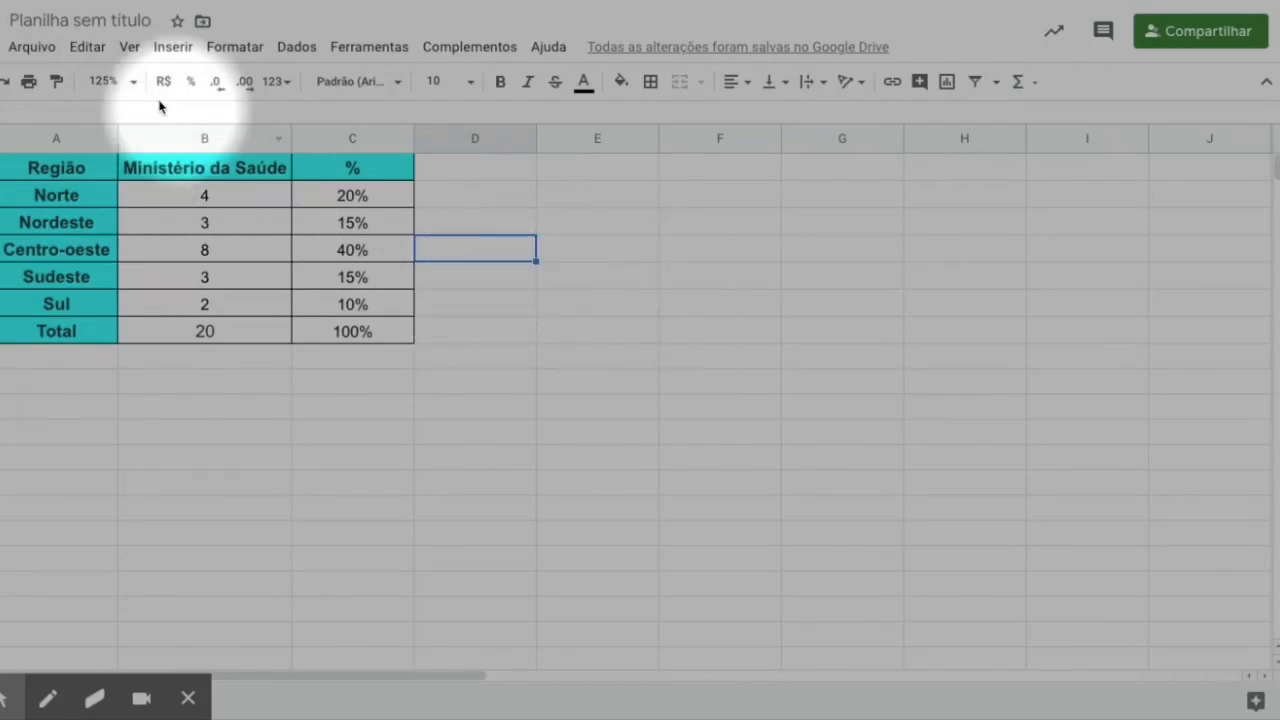
key("Right")
key("Down")
key("Down")
key("Down")
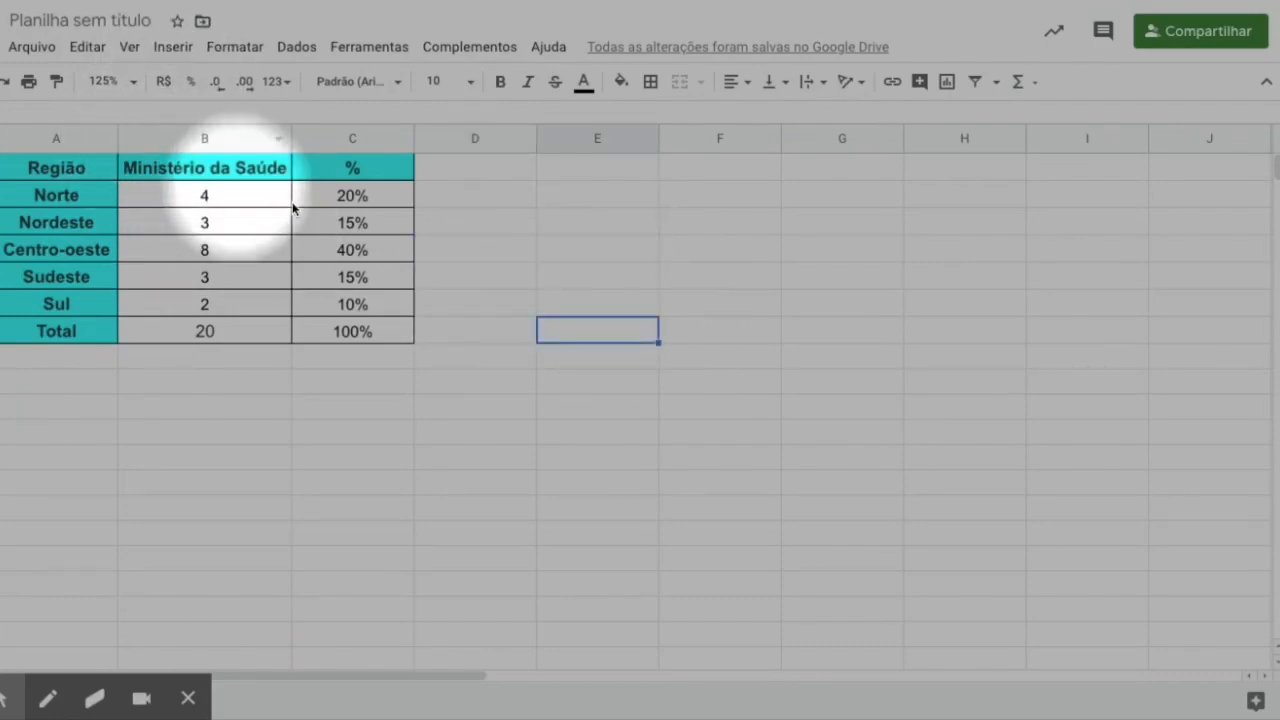
left_click(180, 60)
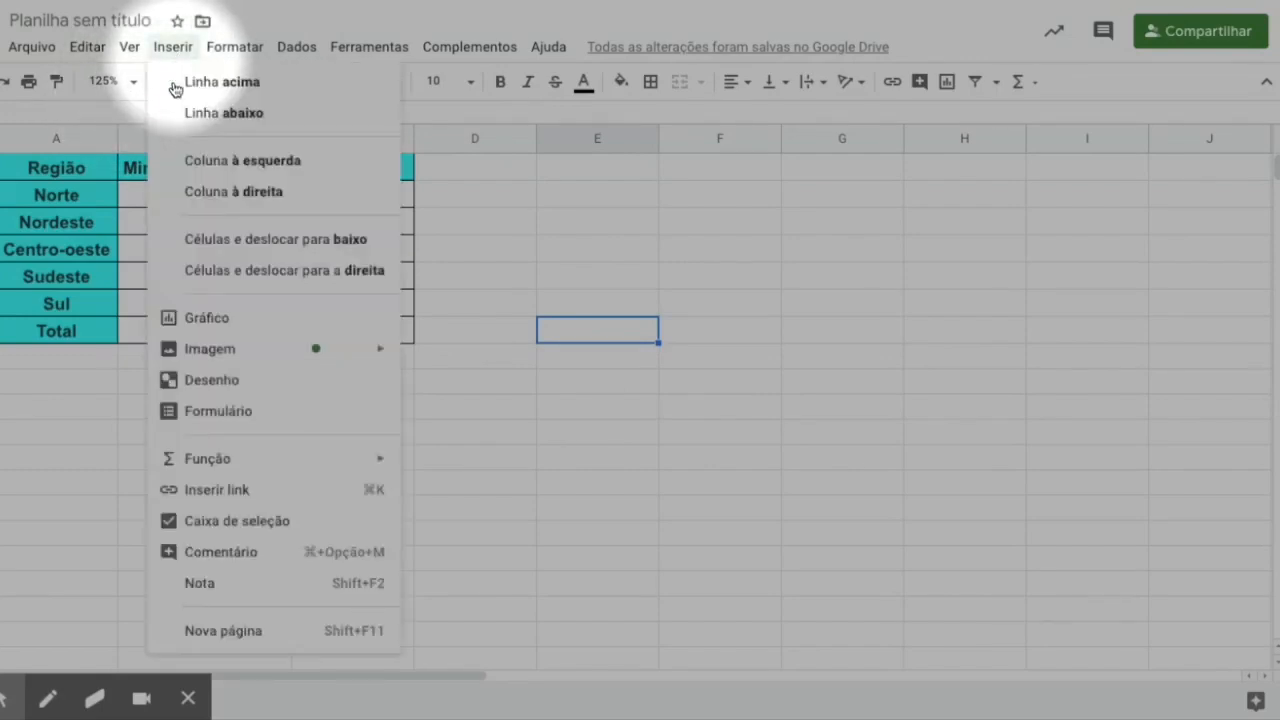
left_click(176, 317)
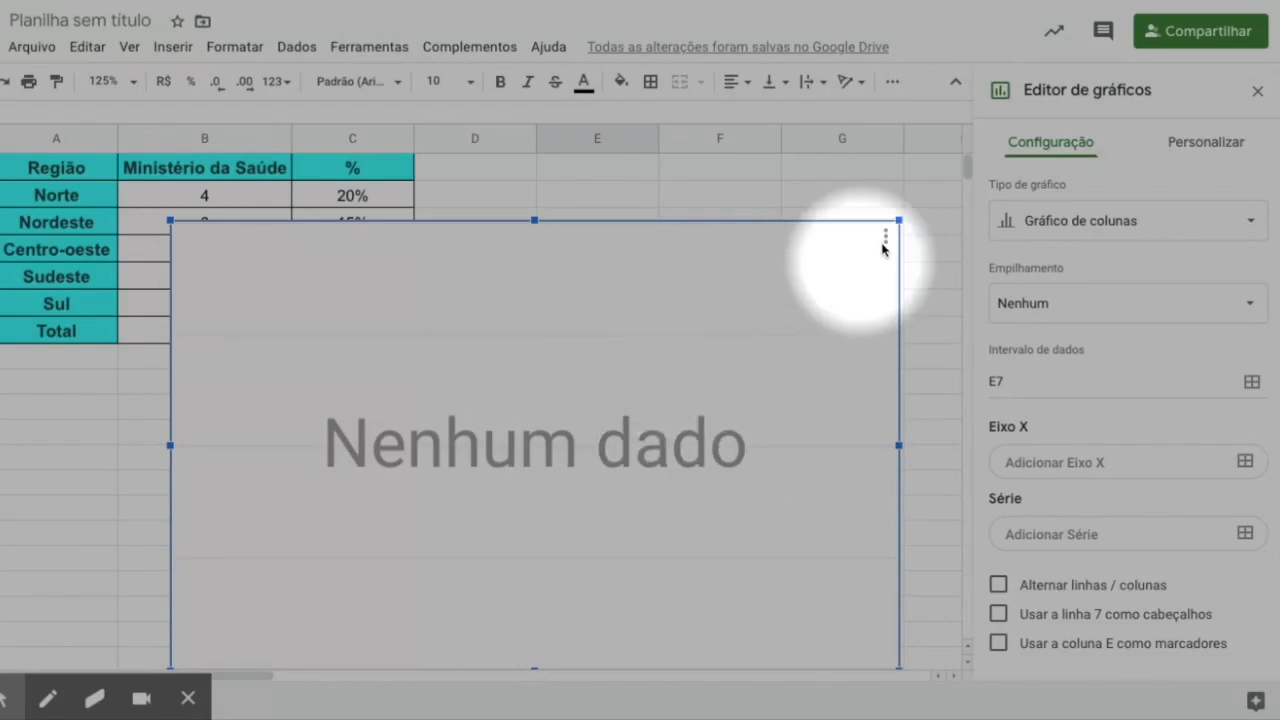
left_click_drag(898, 219, 835, 247)
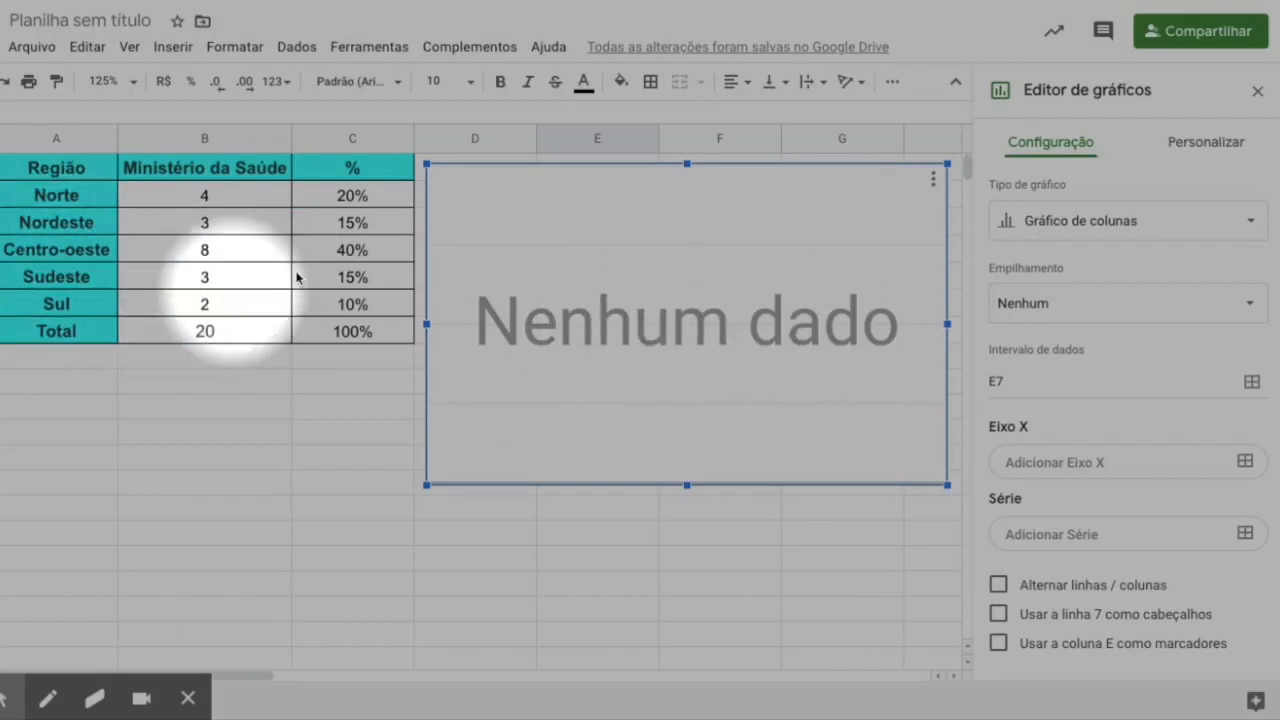
Change the chart type to a pie chart (Gráfico de pizza)
left_click(1054, 236)
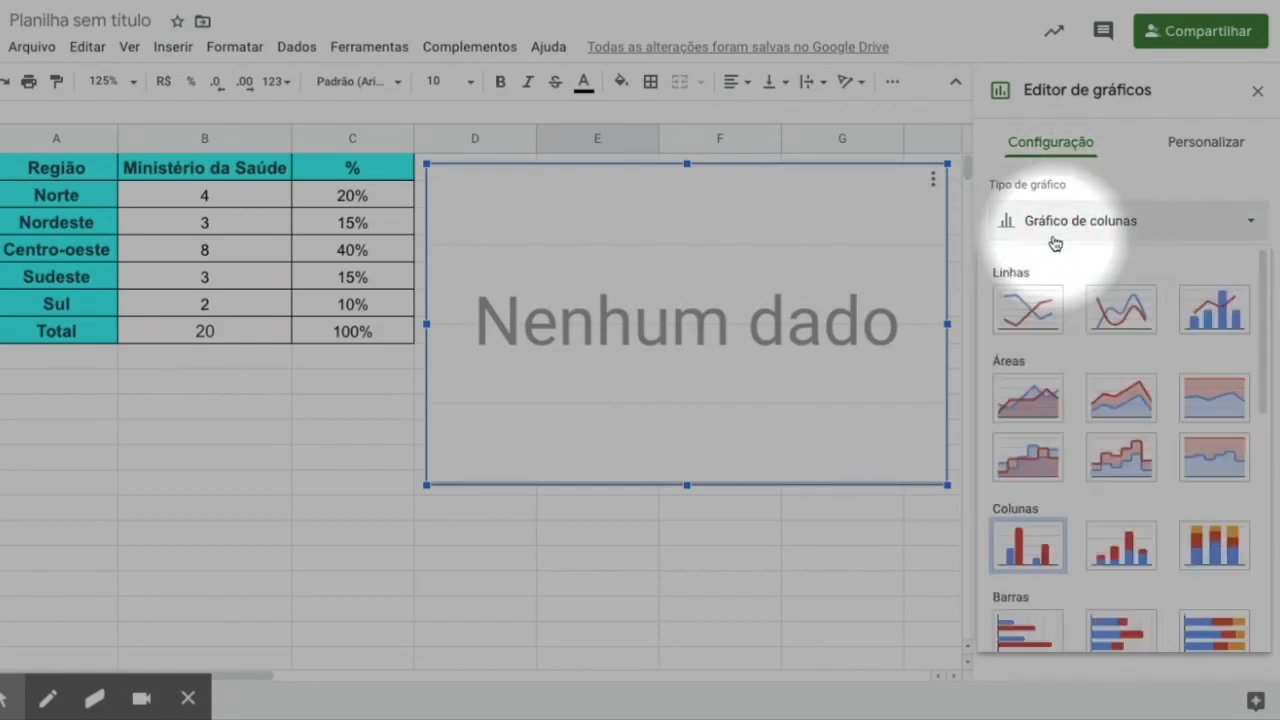
scroll(1040, 528, "down", 3)
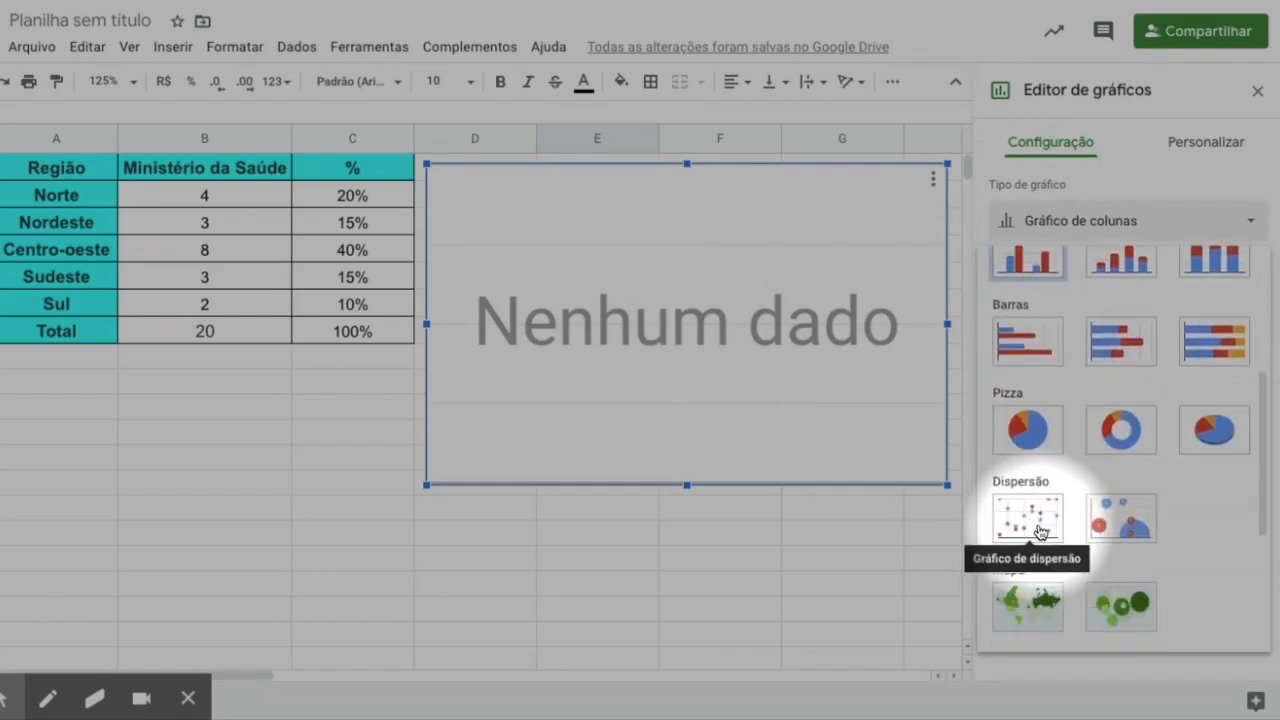
left_click(1028, 430)
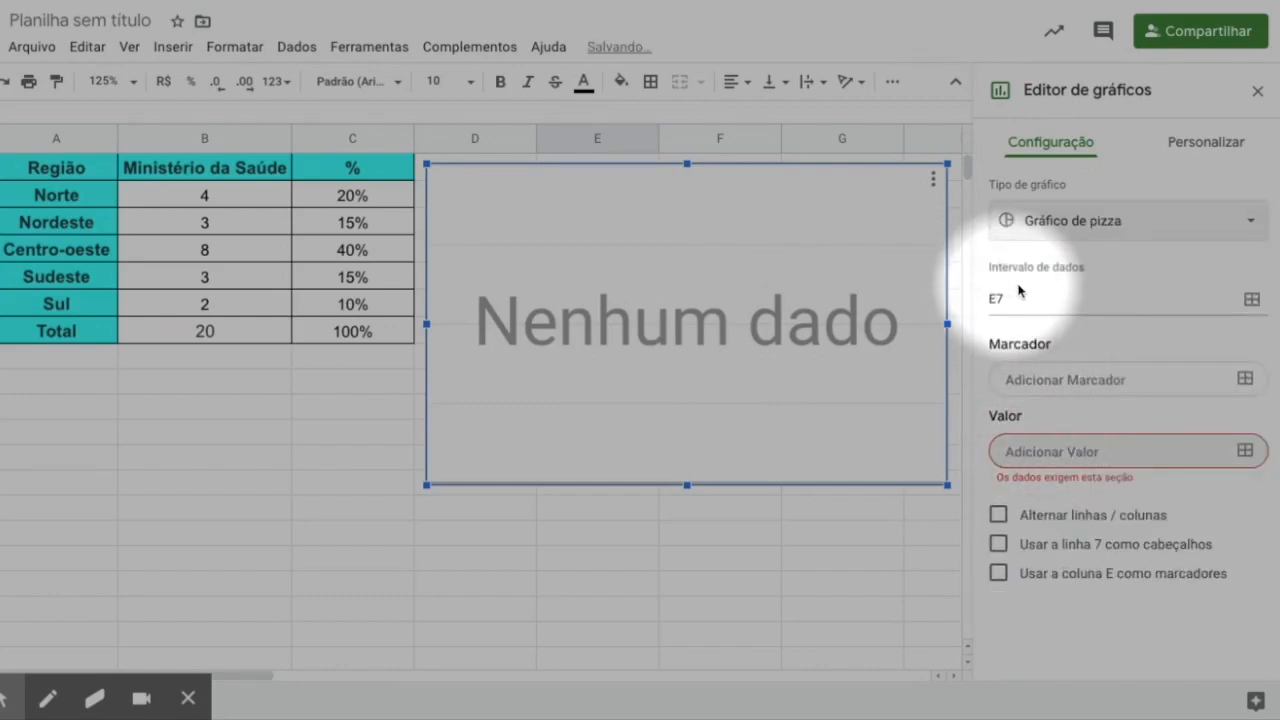
Set the pie chart's data ranges to the region names A2:A6 and the percentages C2:C6
left_click(1252, 301)
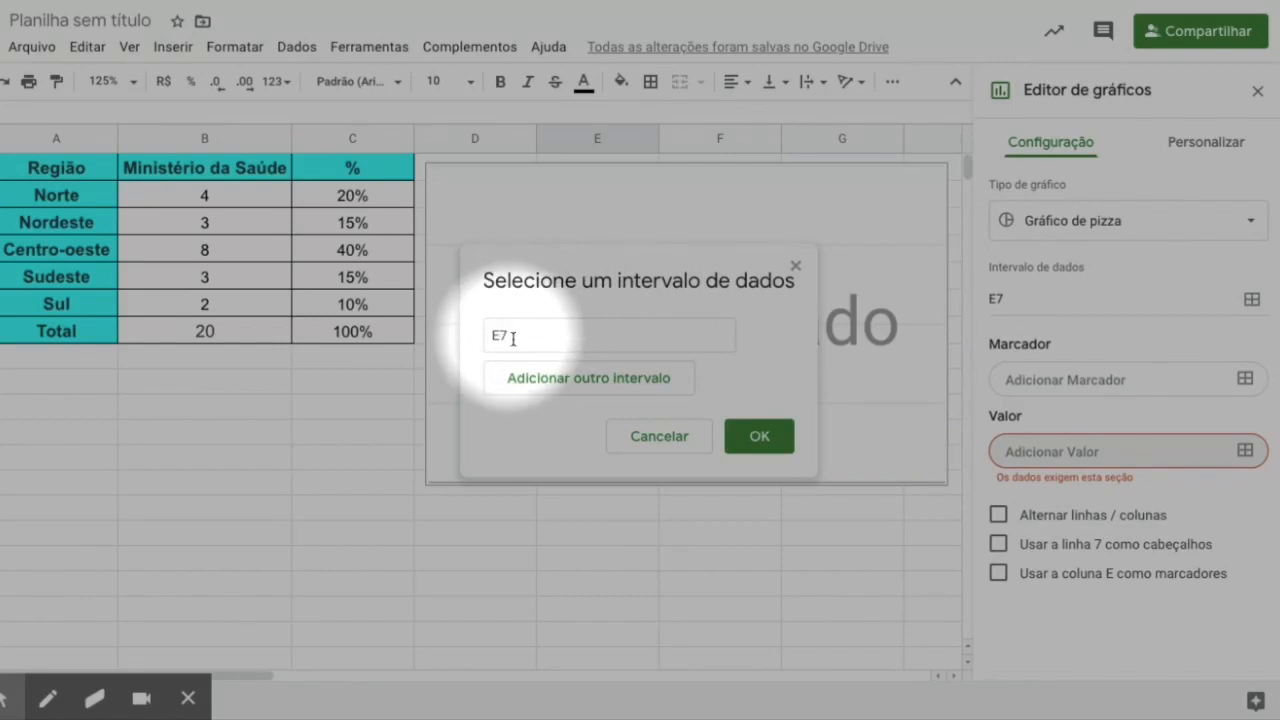
left_click(512, 338)
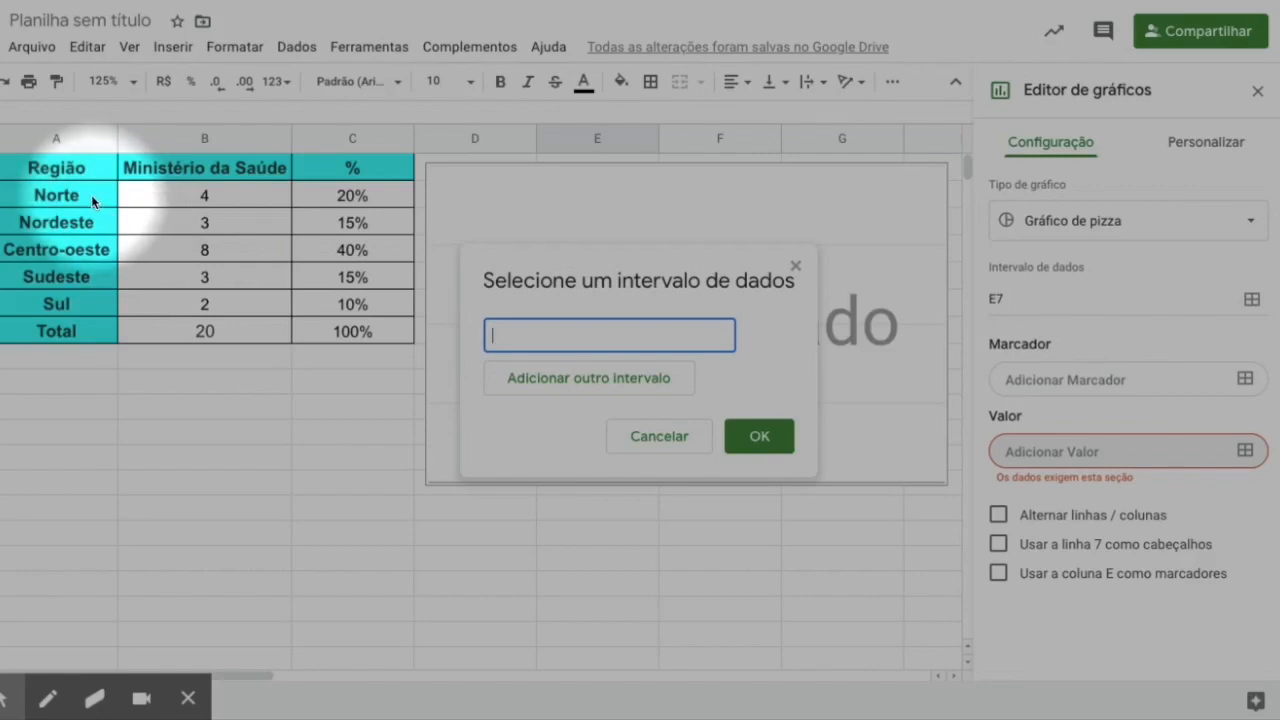
left_click_drag(91, 194, 84, 296)
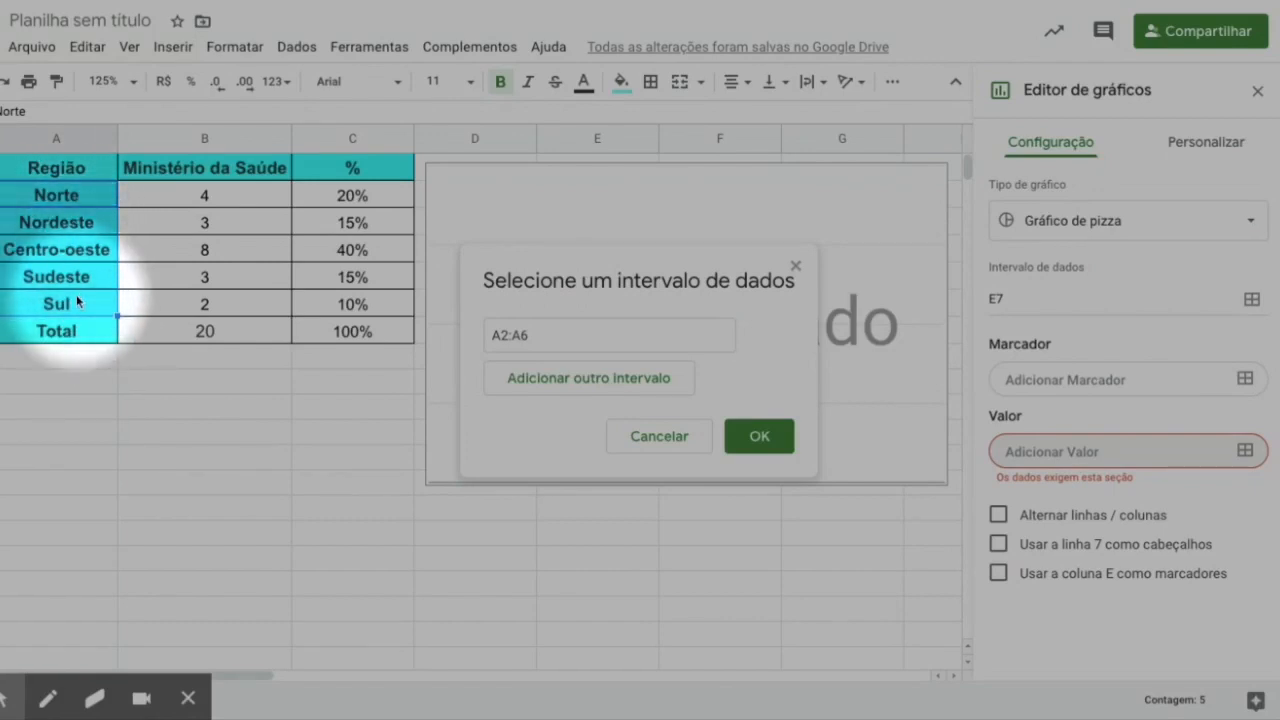
left_click(574, 380)
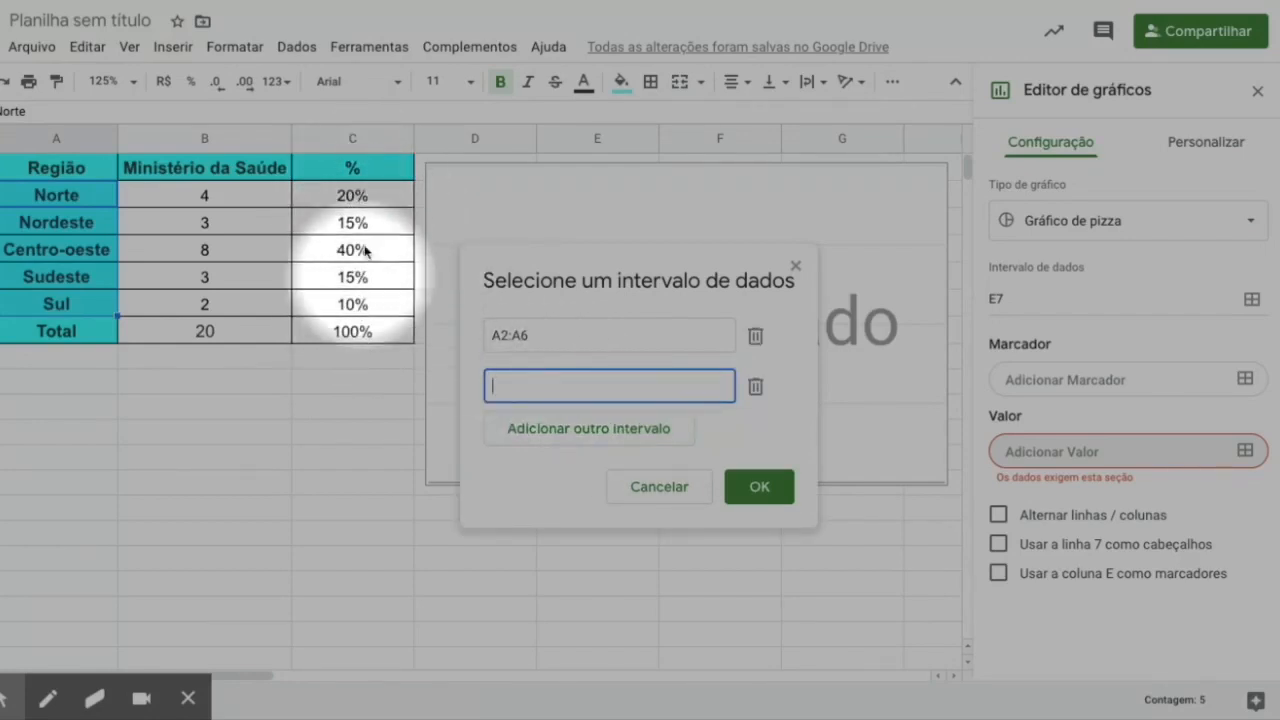
left_click(373, 200)
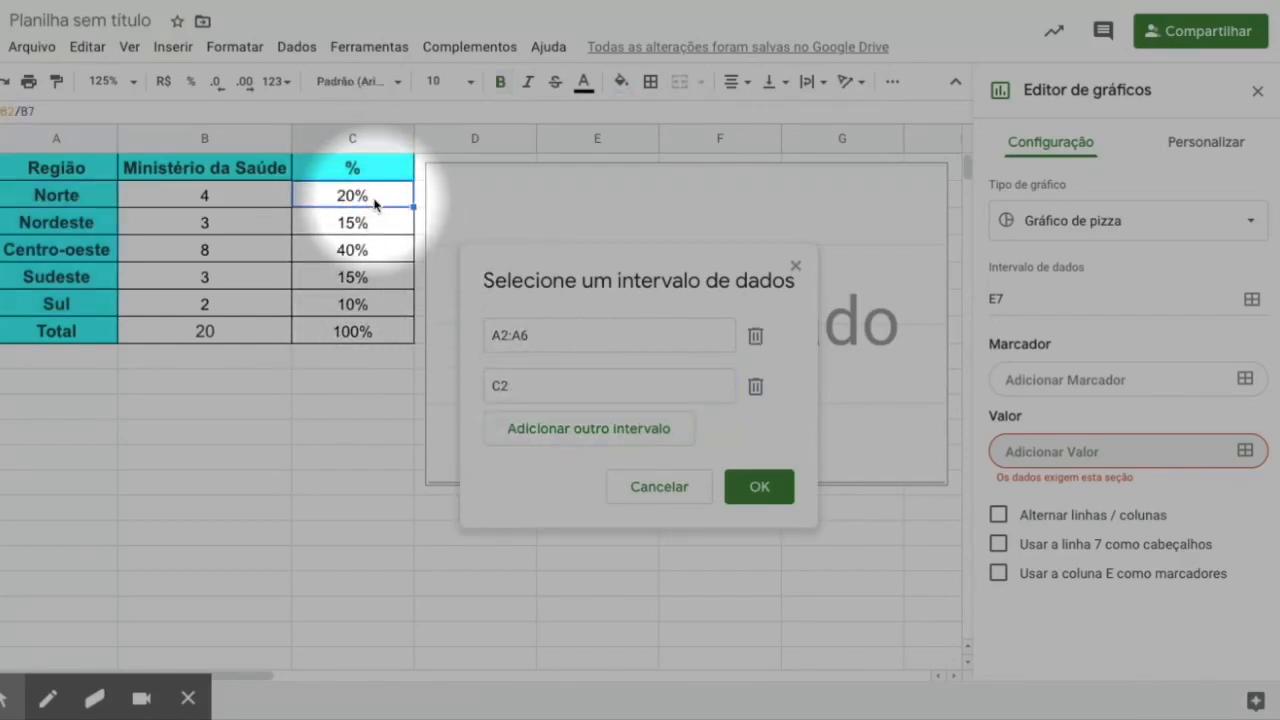
left_click_drag(375, 204, 372, 300)
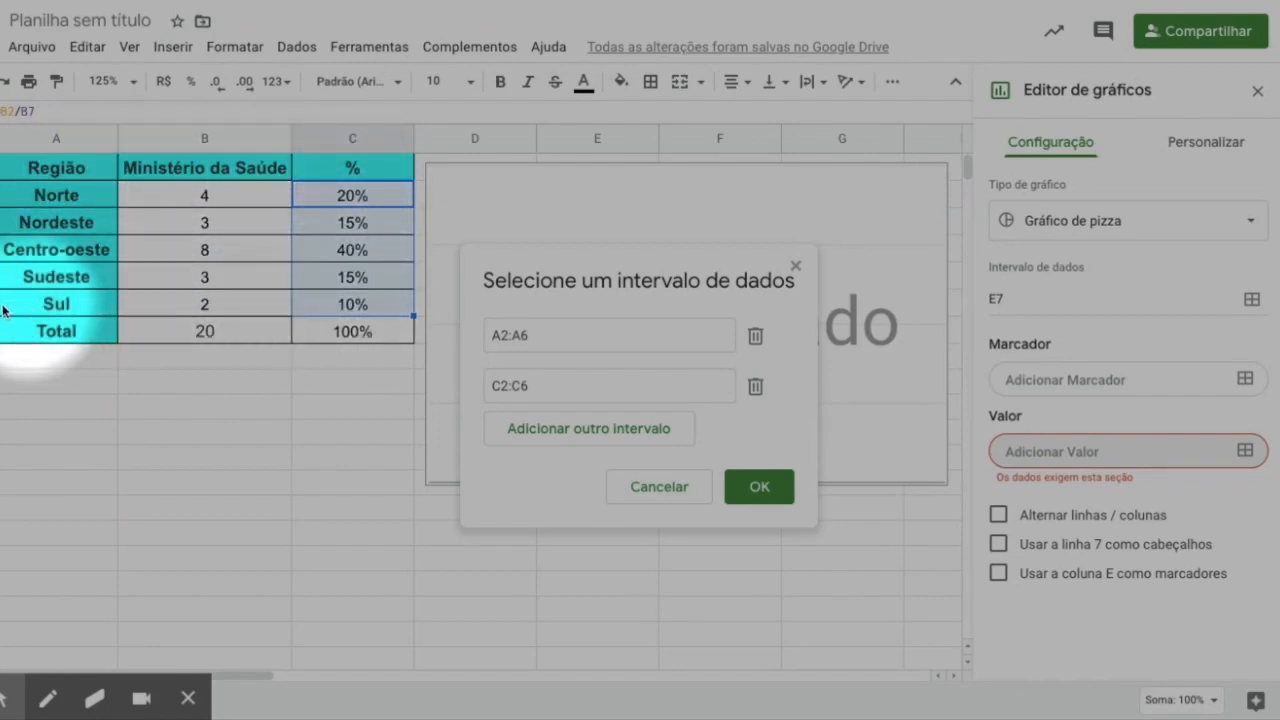
left_click(759, 487)
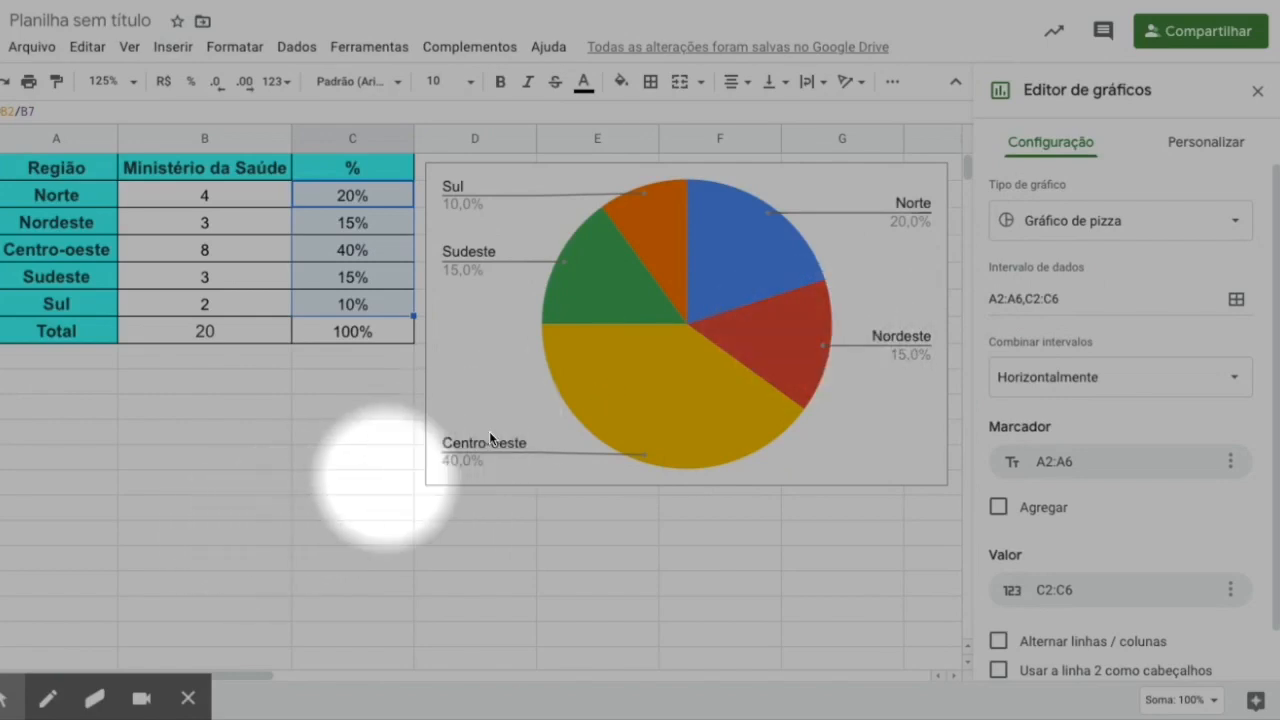
mouse_move(2, 698)
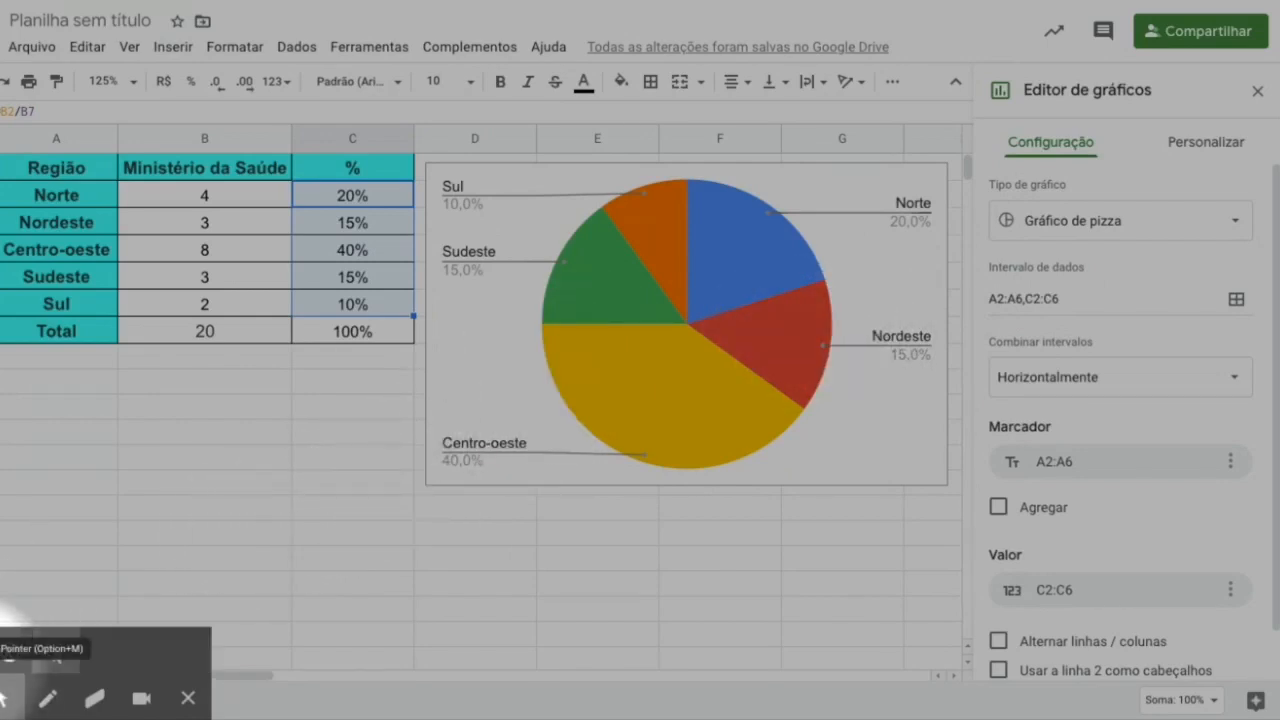
left_click(2, 651)
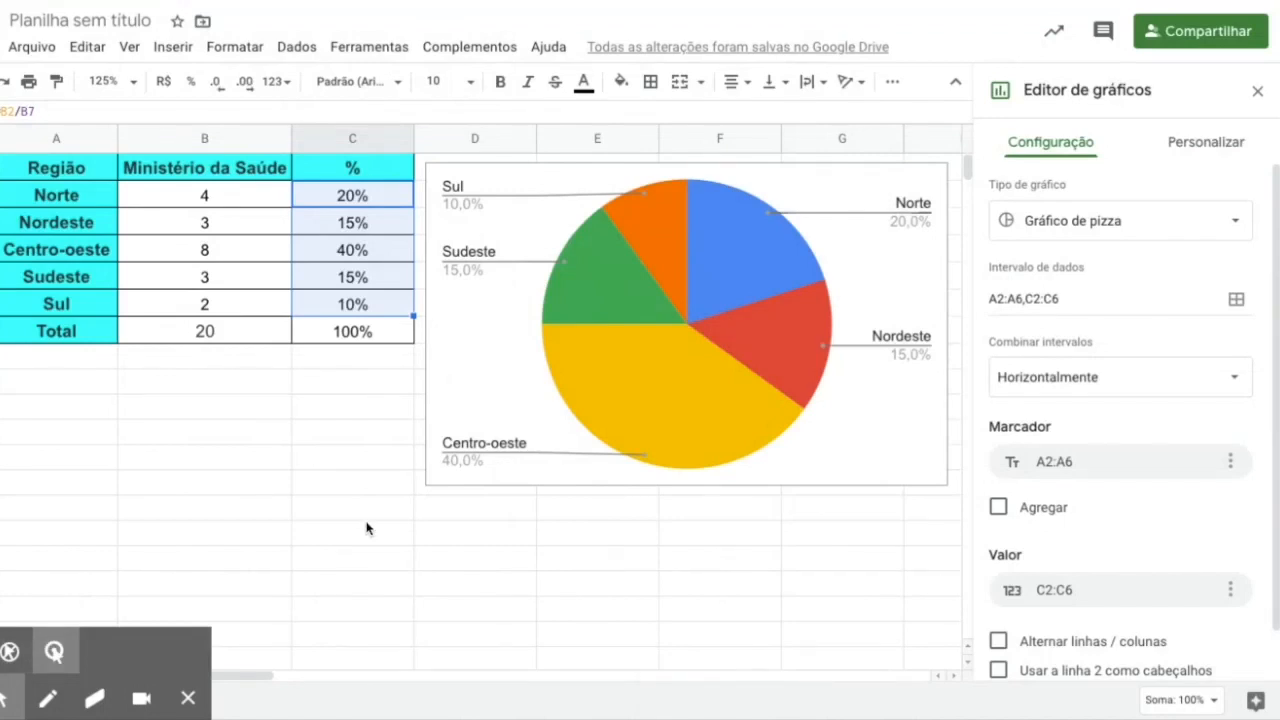